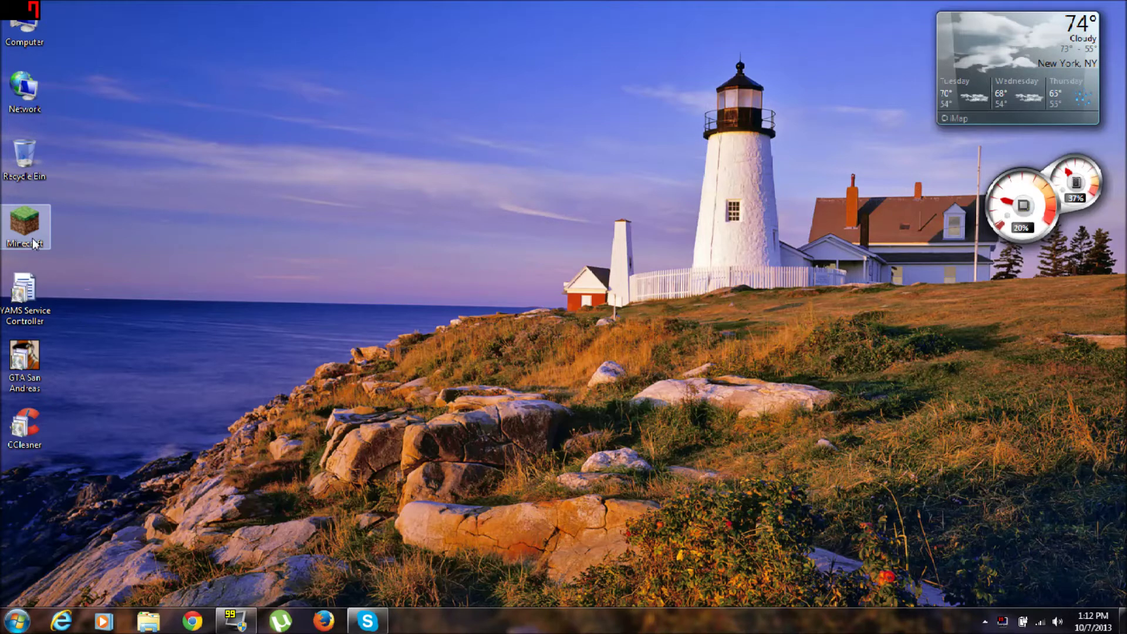
Open the Minecraft launcher, check the current Windows power plan, and launch the game
{"action": "double_click", "coordinate": [36, 227]}
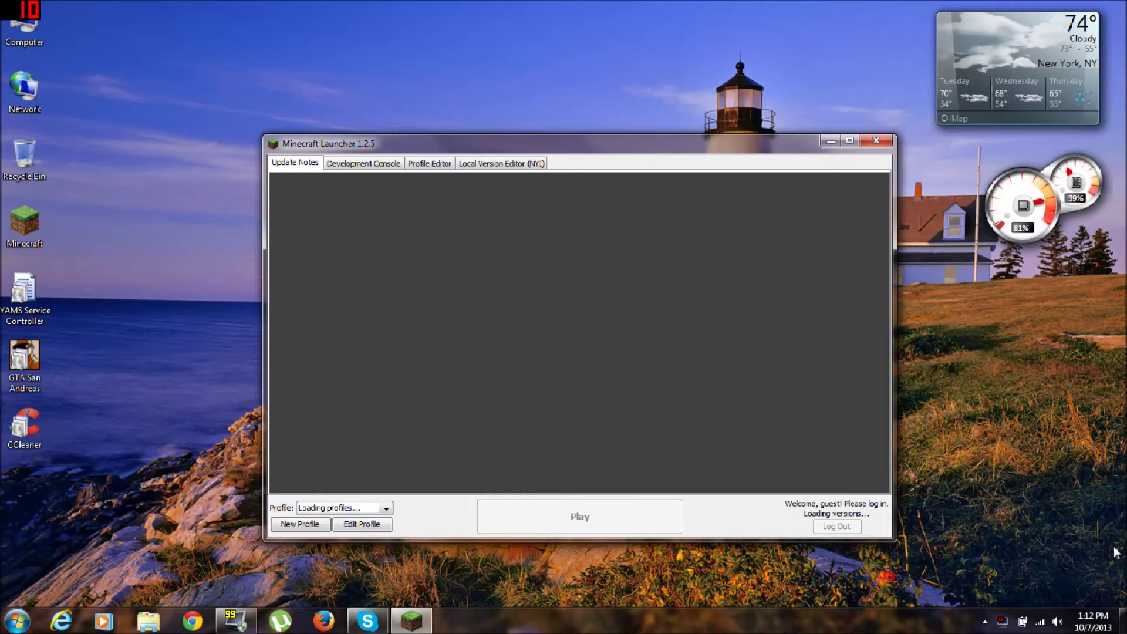
{"action": "left_click", "coordinate": [1023, 623]}
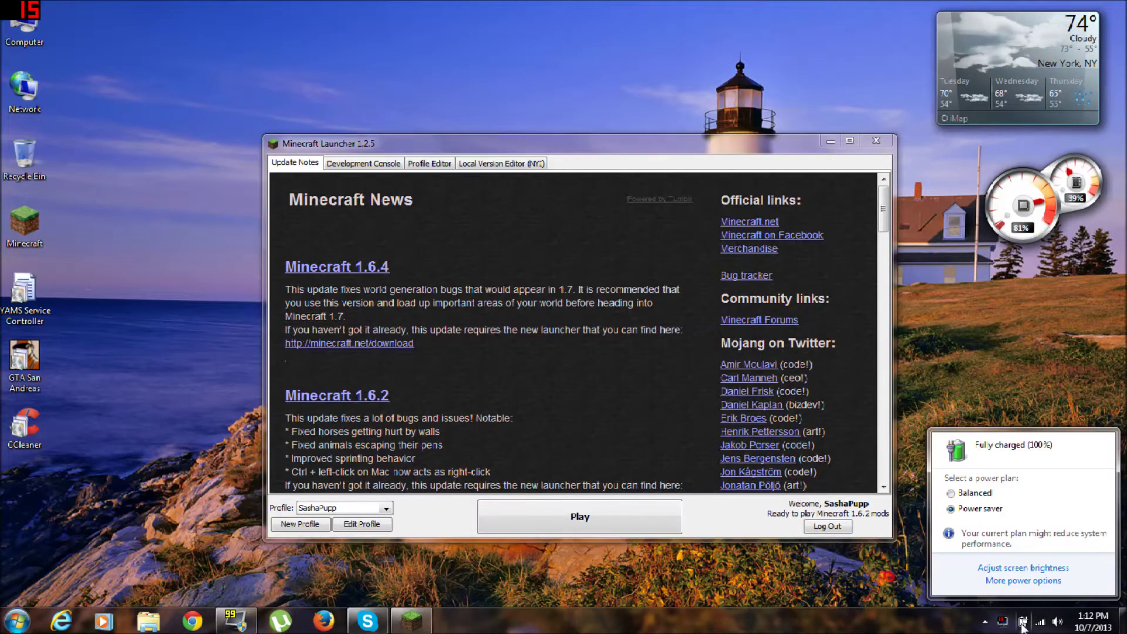
{"action": "left_click", "coordinate": [1023, 624]}
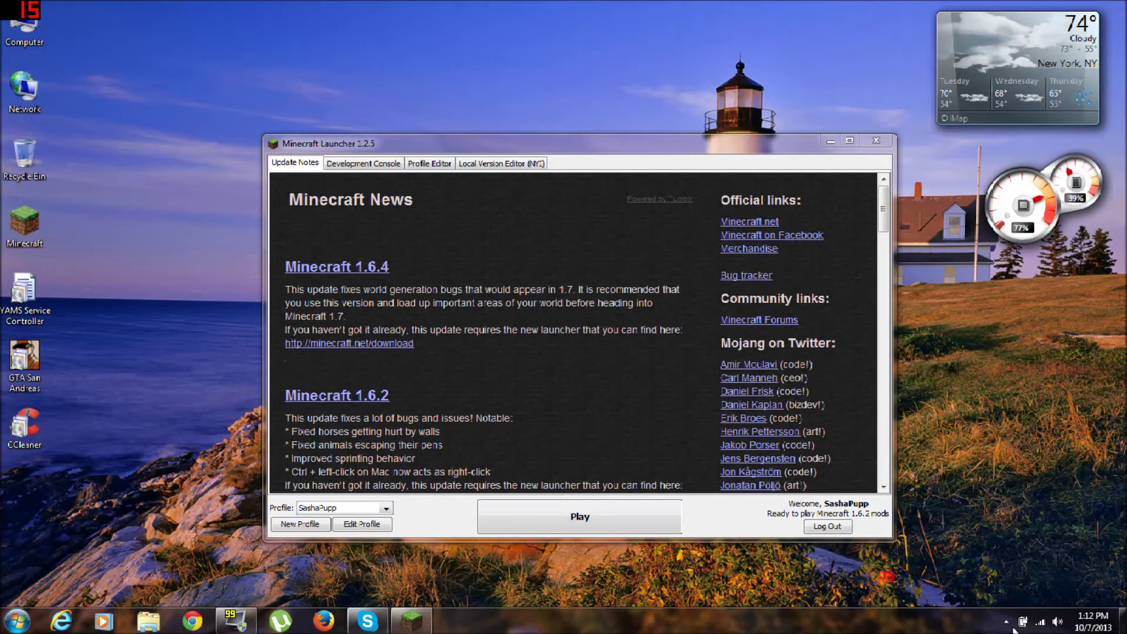
{"action": "left_click", "coordinate": [633, 528]}
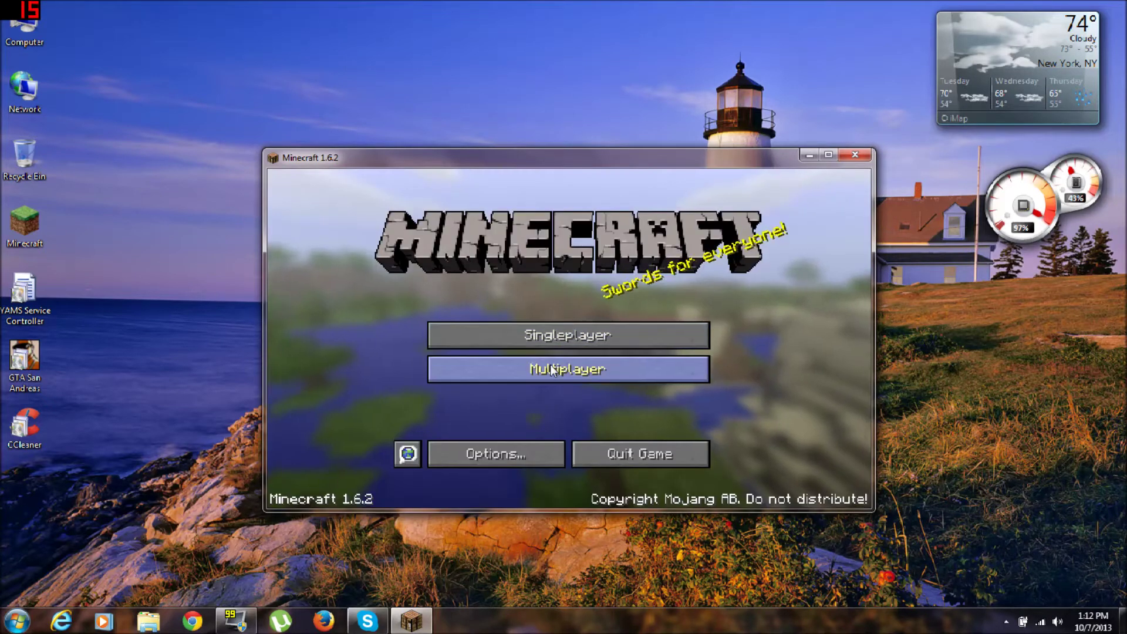
Load the singleplayer world "Survival"
{"action": "left_click", "coordinate": [553, 346]}
{"action": "left_click", "coordinate": [509, 267]}
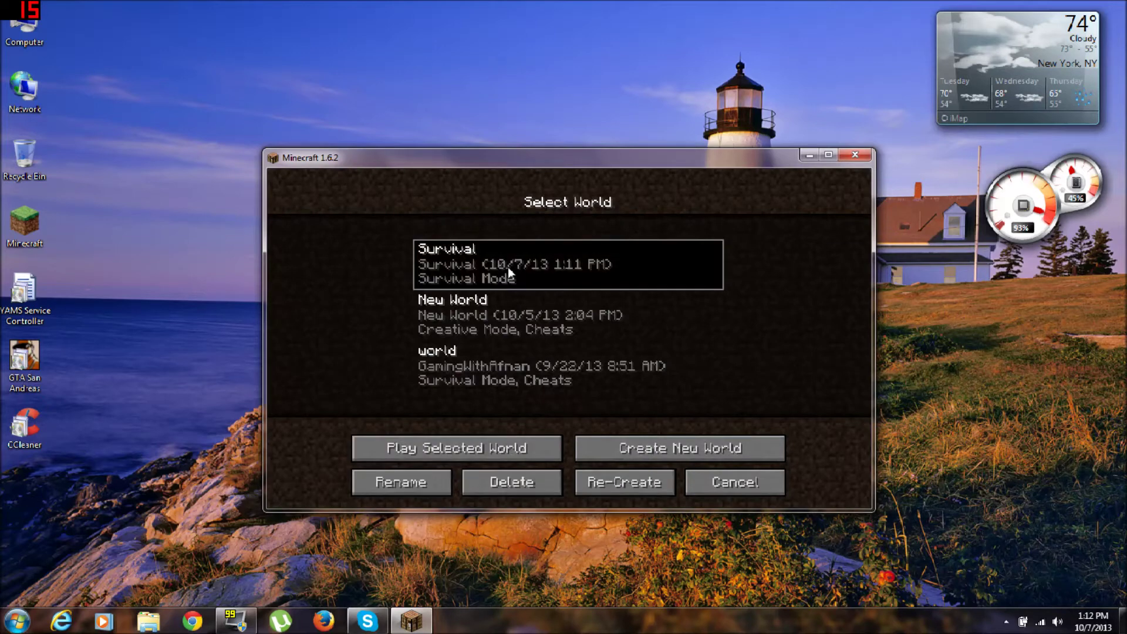
{"action": "left_click", "coordinate": [477, 448]}
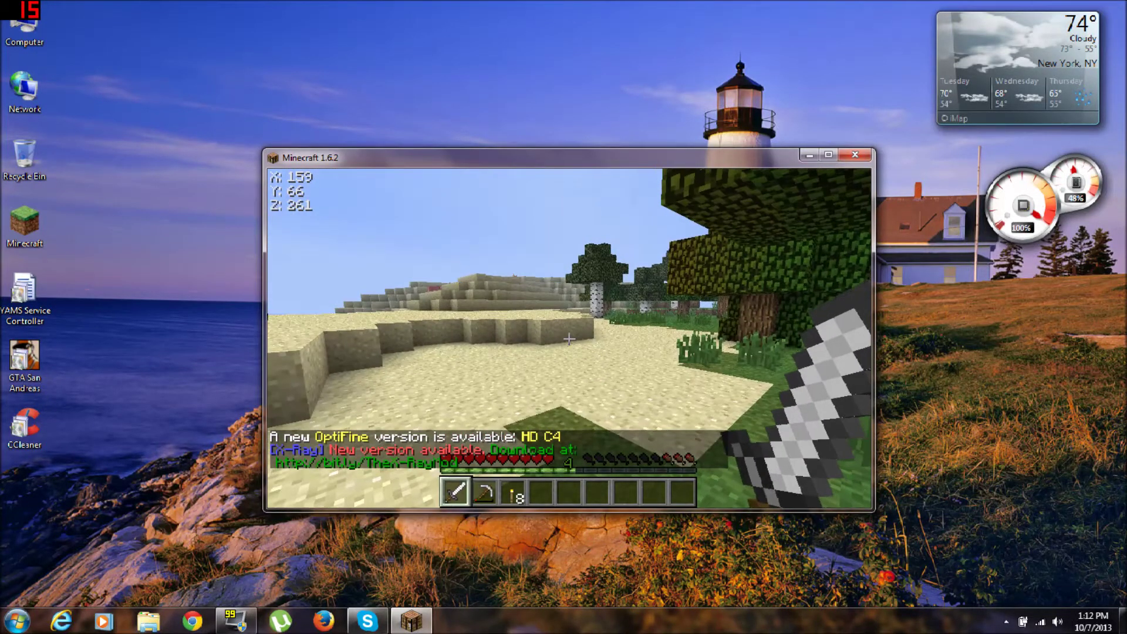
Show the debug overlay with the frame rate and look around outside the dirt shelter while swinging the sword
{"action": "key", "text": "F3"}
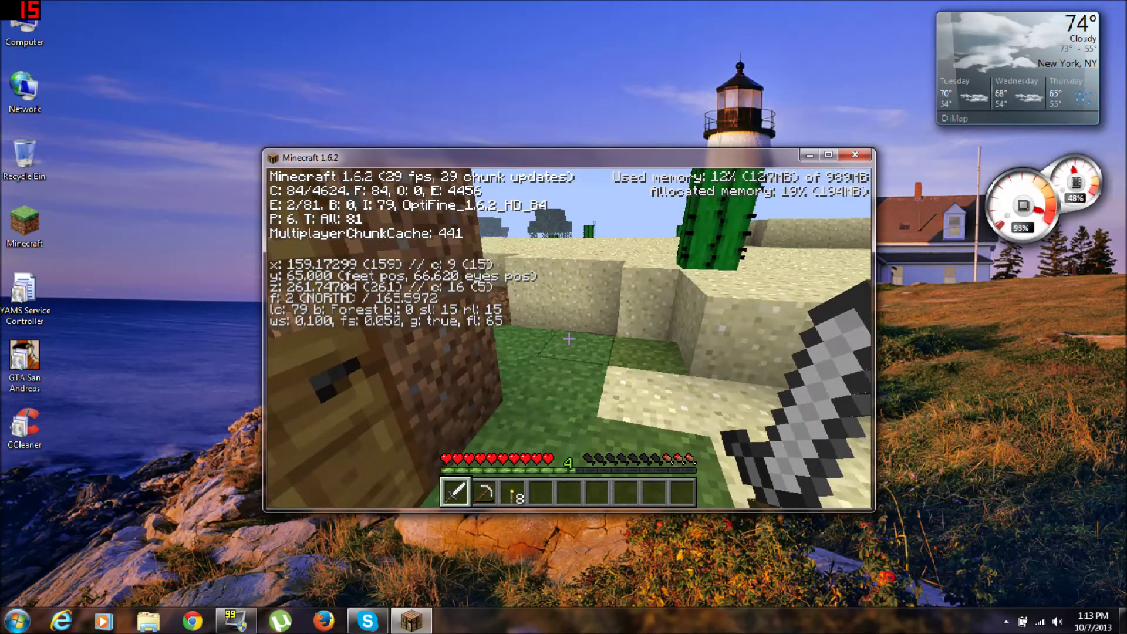
{"action": "left_click", "coordinate": [569, 338]}
{"action": "left_click", "coordinate": [569, 339]}
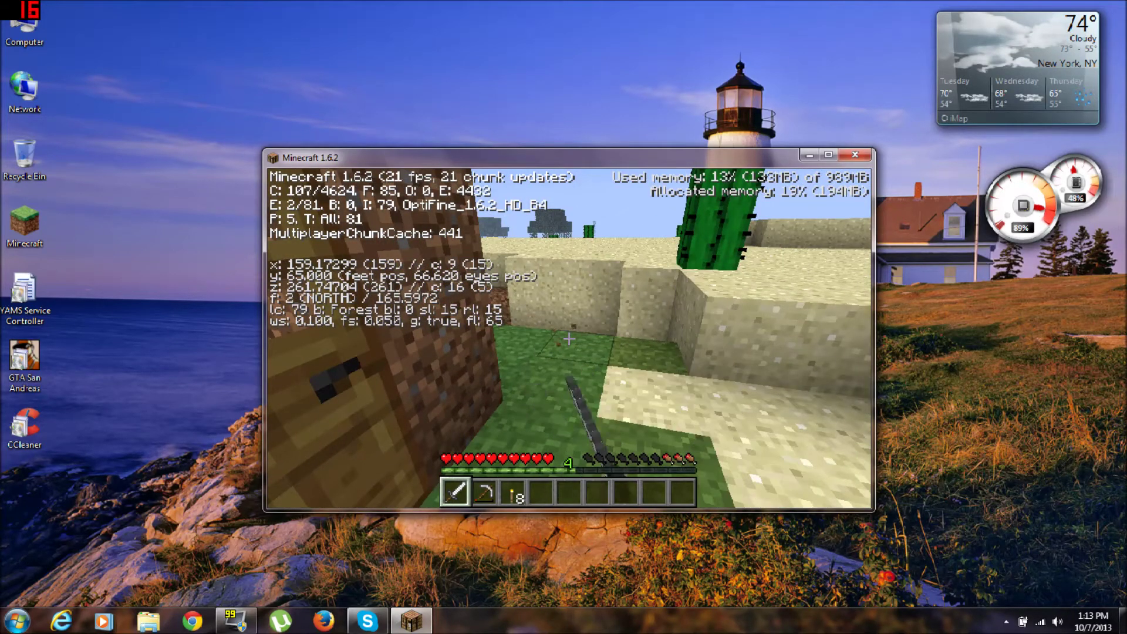
{"action": "left_click", "coordinate": [569, 339]}
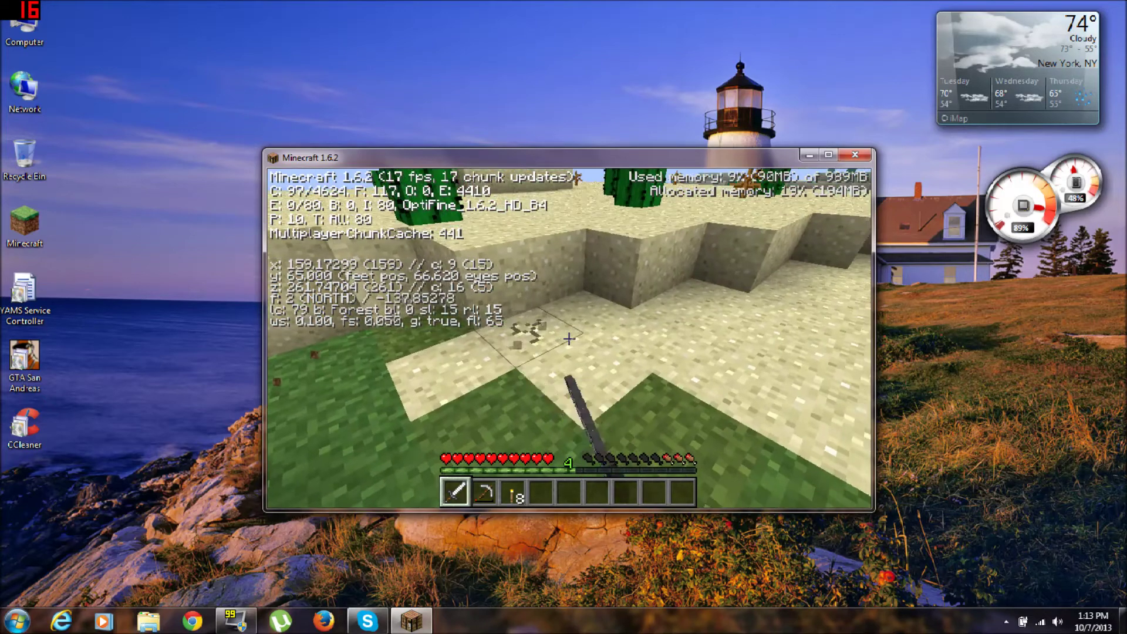
{"action": "left_click", "coordinate": [569, 339]}
{"action": "left_click", "coordinate": [569, 339]}
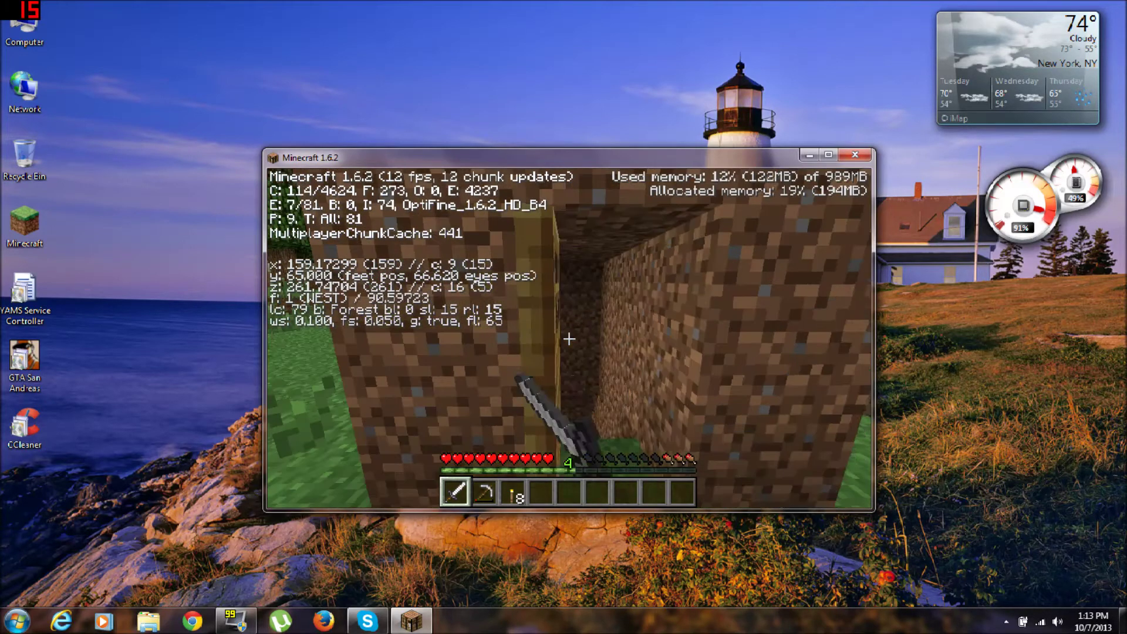
Walk through the shelter doorway down into the dirt tunnel and pause the game
{"action": "key", "text": "w"}
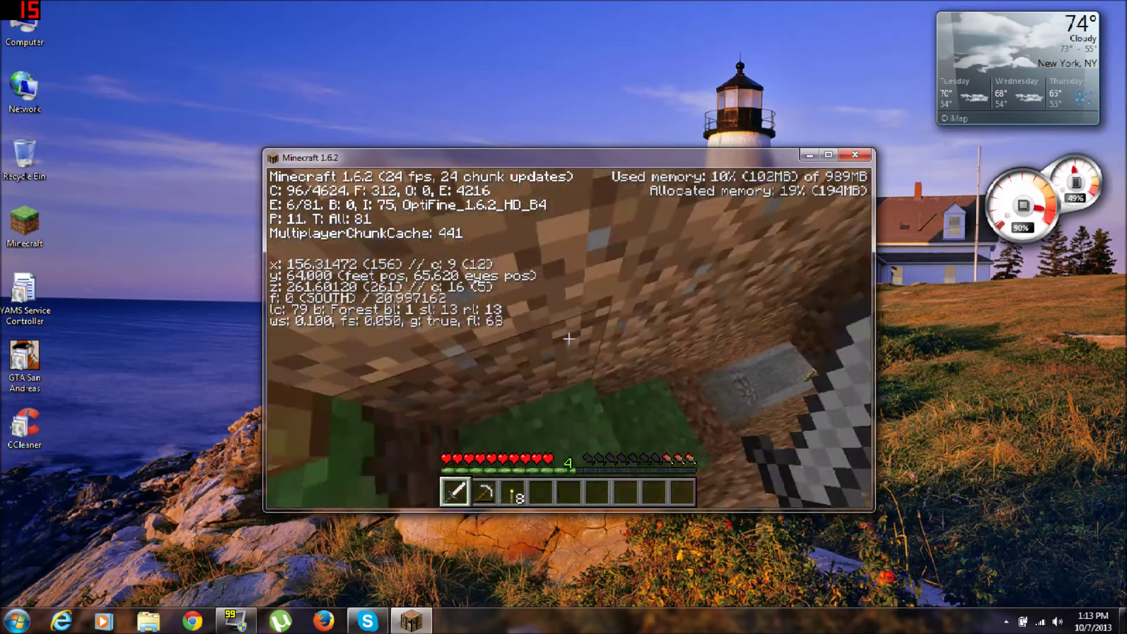
{"action": "left_click", "coordinate": [569, 338]}
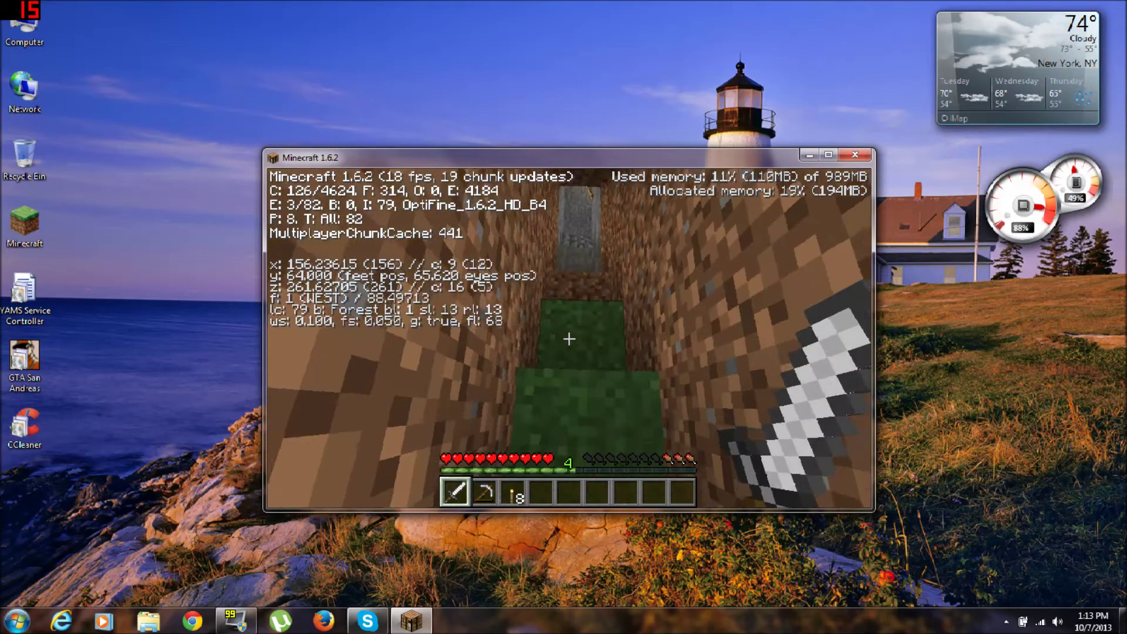
{"action": "key", "text": "w"}
{"action": "key", "text": "Escape"}
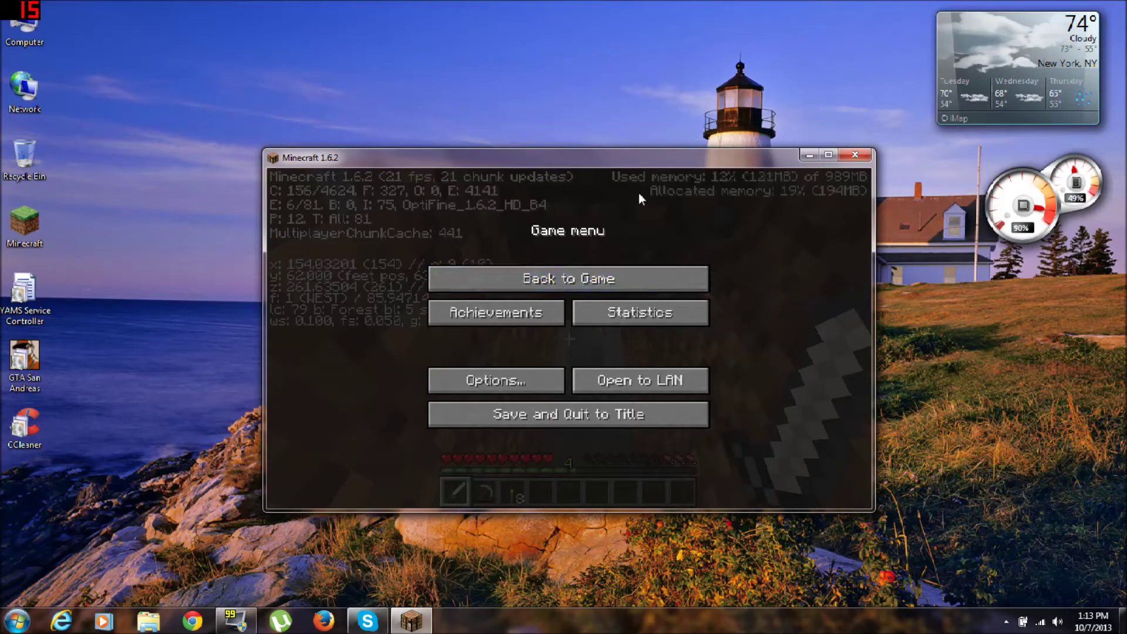
Start Windows Task Manager
{"action": "right_click", "coordinate": [609, 621]}
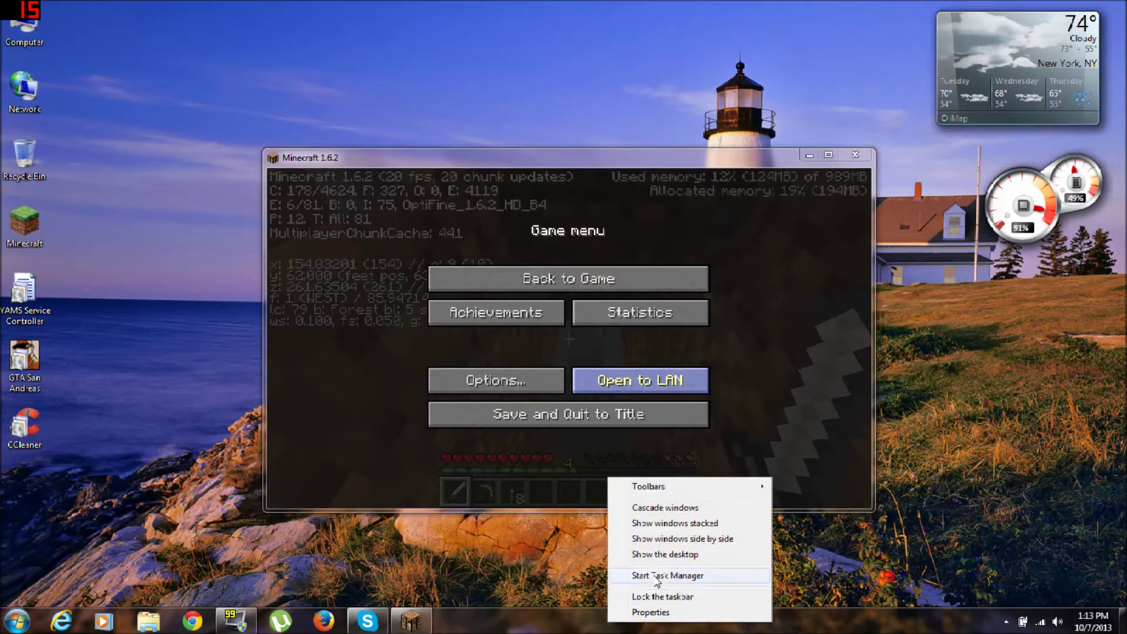
{"action": "left_click", "coordinate": [576, 553]}
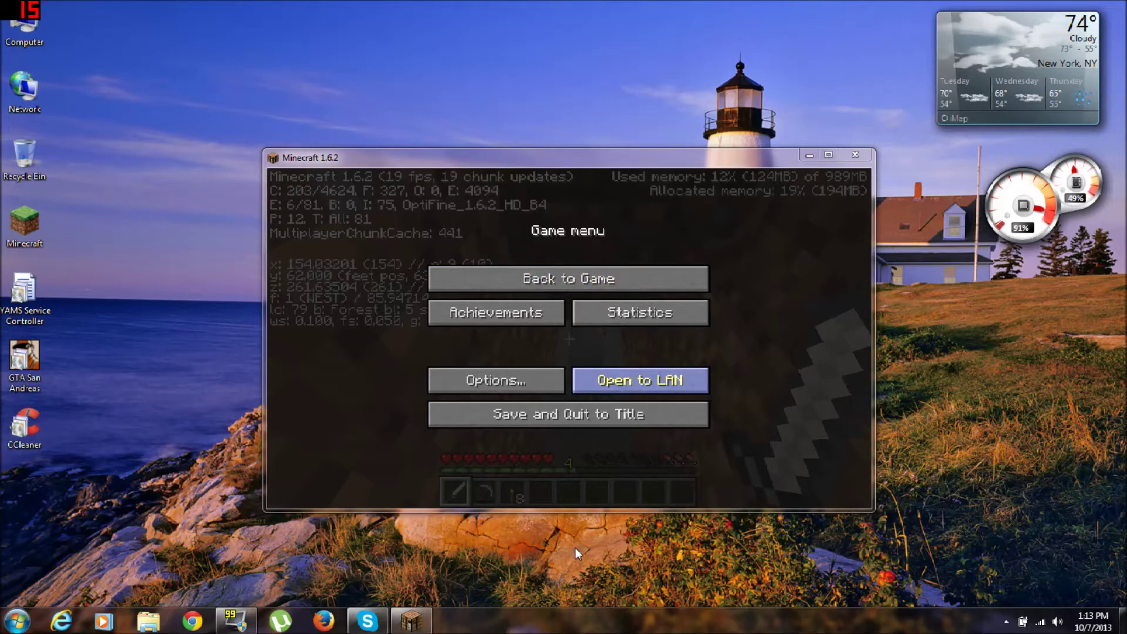
{"action": "right_click", "coordinate": [564, 627]}
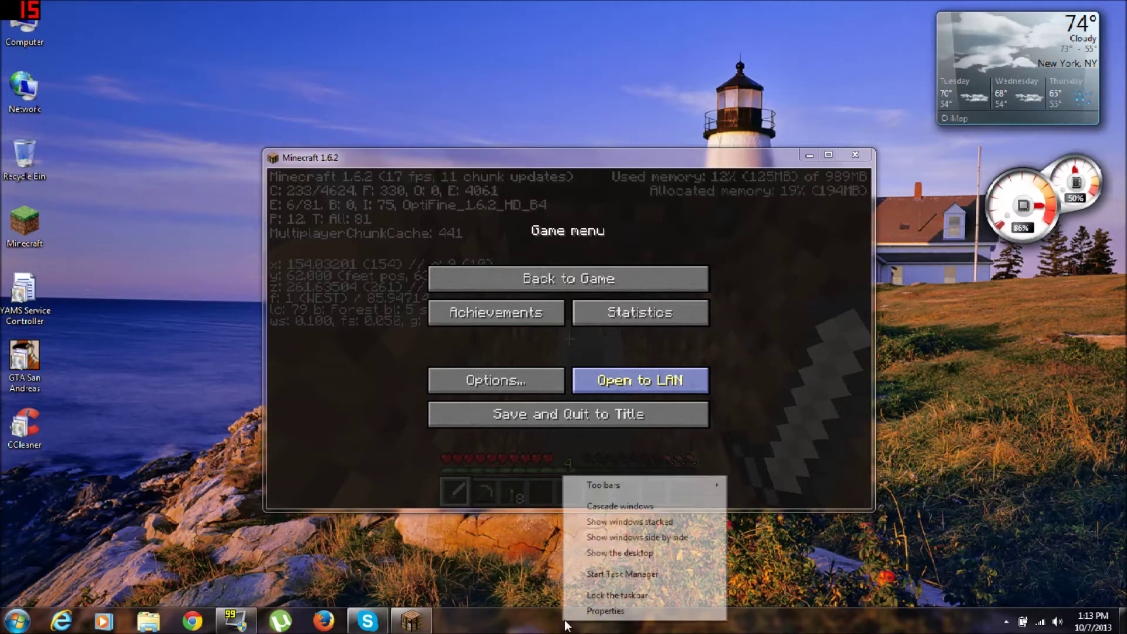
{"action": "left_click", "coordinate": [593, 574]}
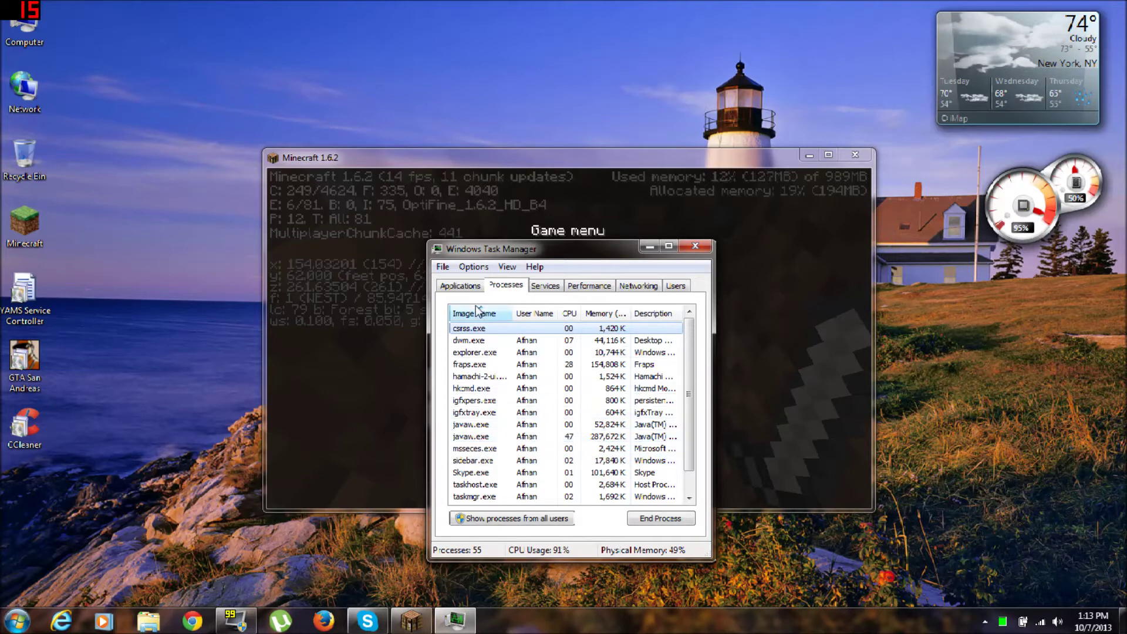
Locate the process that belongs to the running Minecraft 1.6.2 application
{"action": "left_click", "coordinate": [473, 286]}
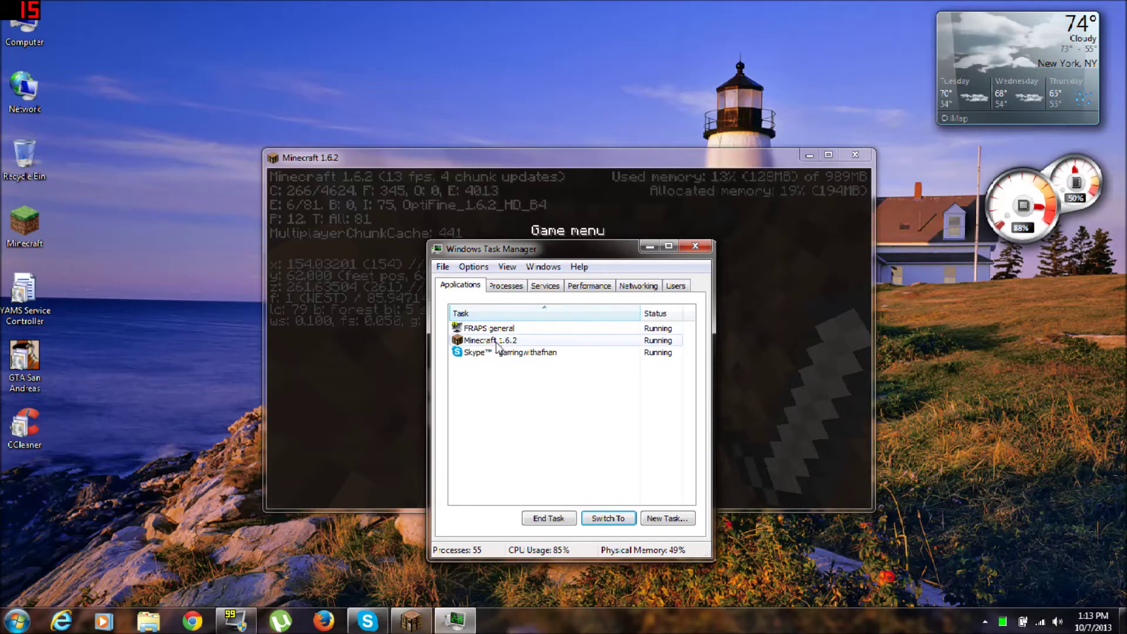
{"action": "left_click", "coordinate": [496, 341]}
{"action": "right_click", "coordinate": [498, 348]}
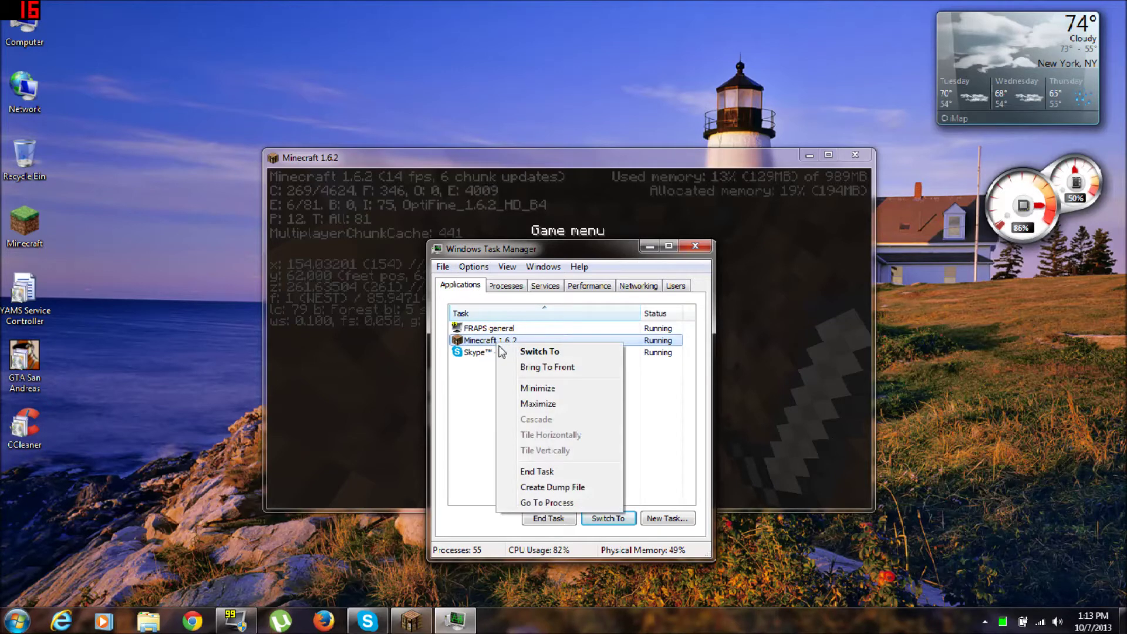
{"action": "left_click", "coordinate": [548, 503]}
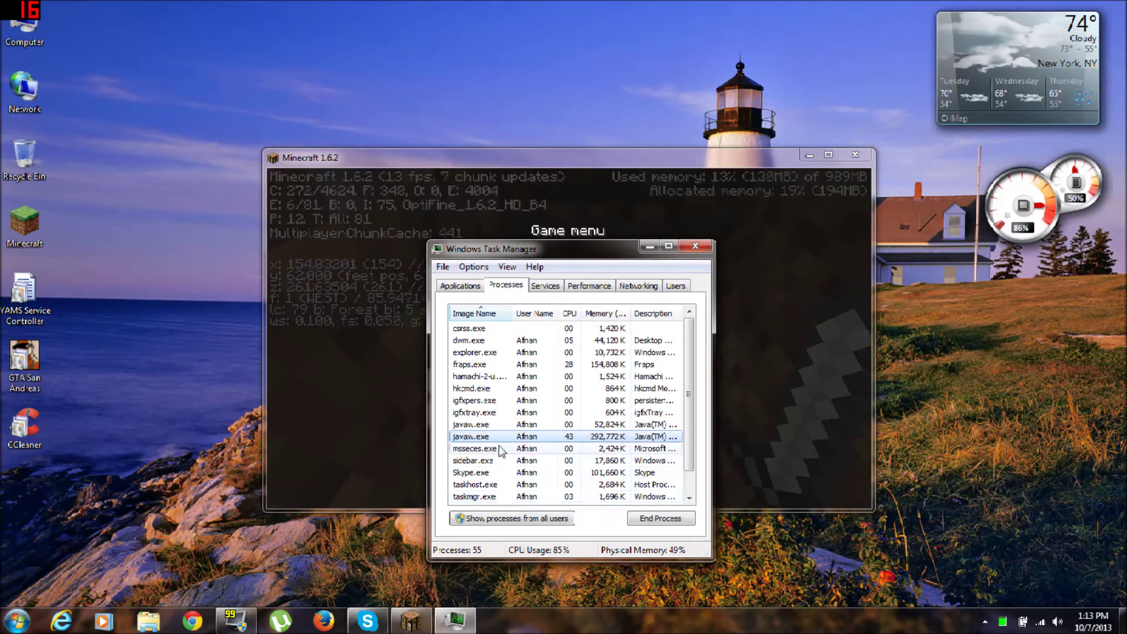
Set the priority of Minecraft's javaw.exe process to High and accept the change
{"action": "right_click", "coordinate": [581, 439]}
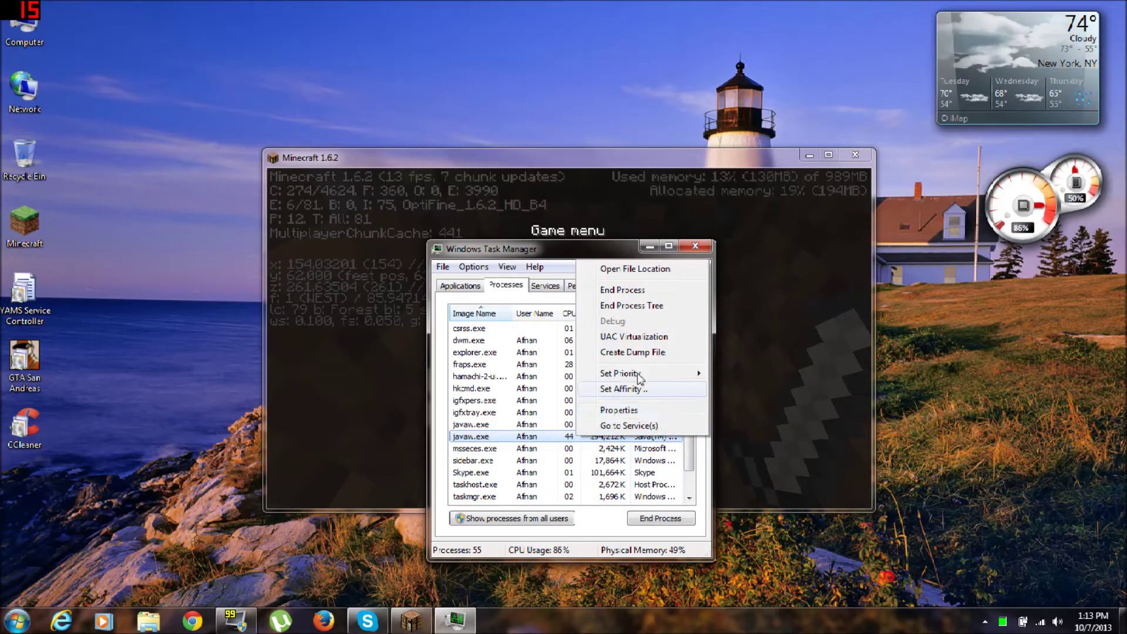
{"action": "mouse_move", "coordinate": [641, 379]}
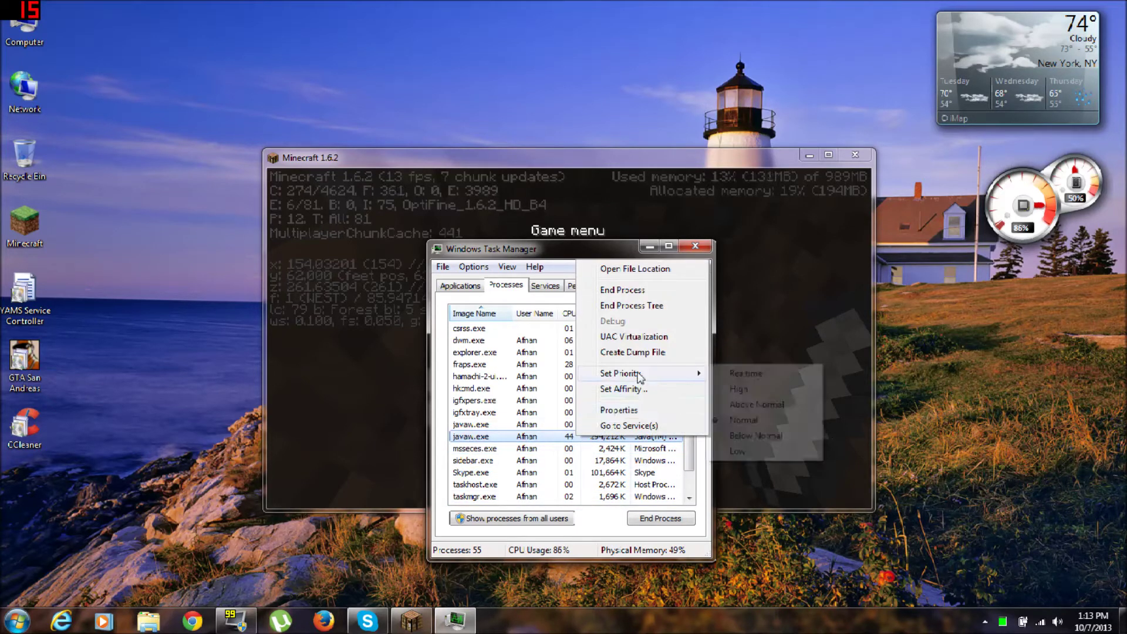
{"action": "left_click", "coordinate": [745, 390]}
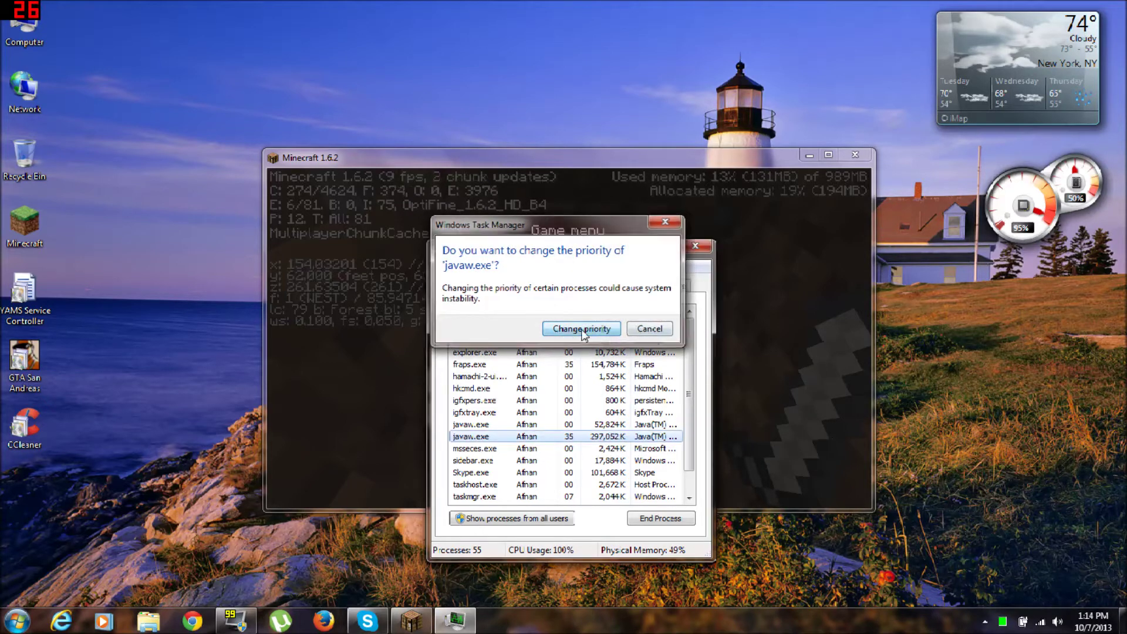
{"action": "left_click", "coordinate": [581, 329]}
Return to Minecraft, resume the game, and walk up the tunnel and out through the wooden door
{"action": "left_click", "coordinate": [777, 365]}
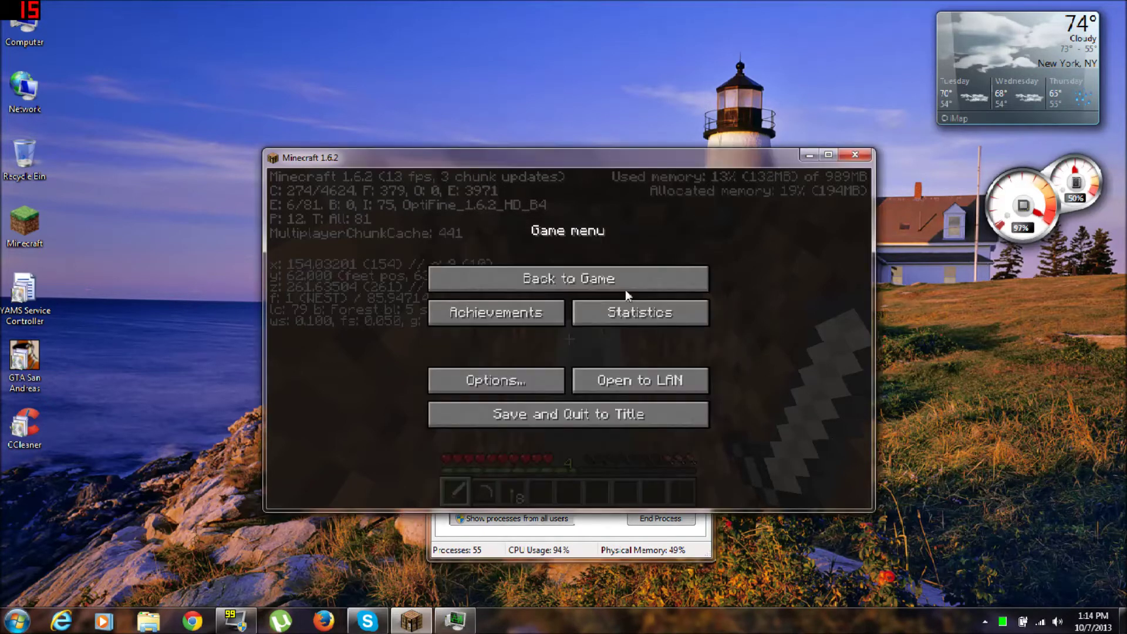
{"action": "left_click", "coordinate": [607, 281]}
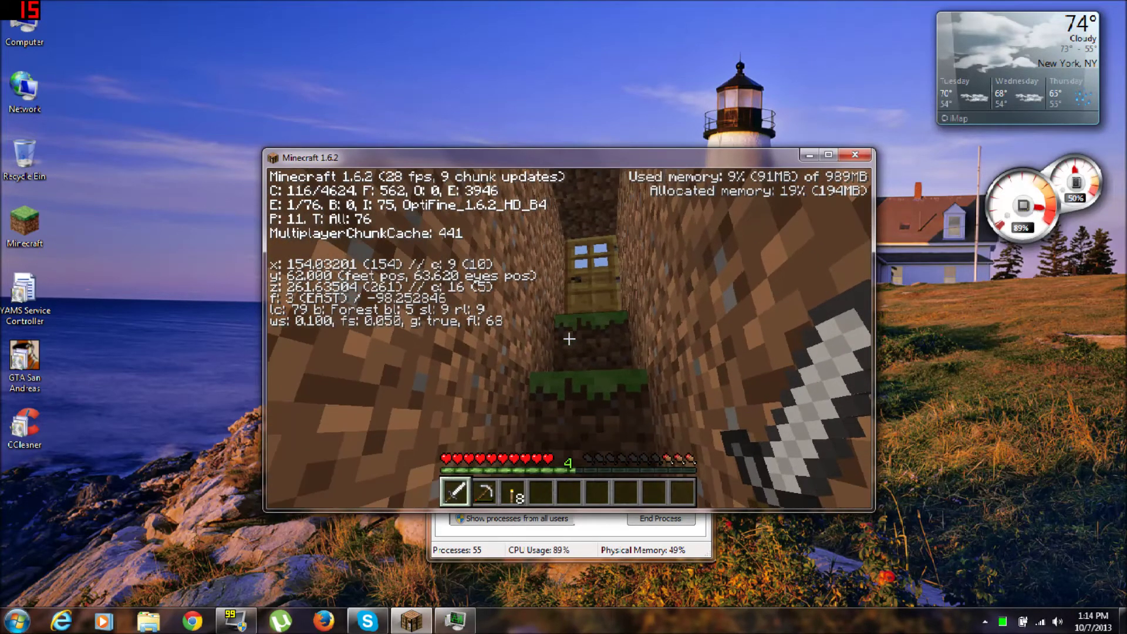
{"action": "key", "text": "w"}
{"action": "key", "text": "space"}
{"action": "key", "text": "w"}
{"action": "right_click", "coordinate": [569, 339]}
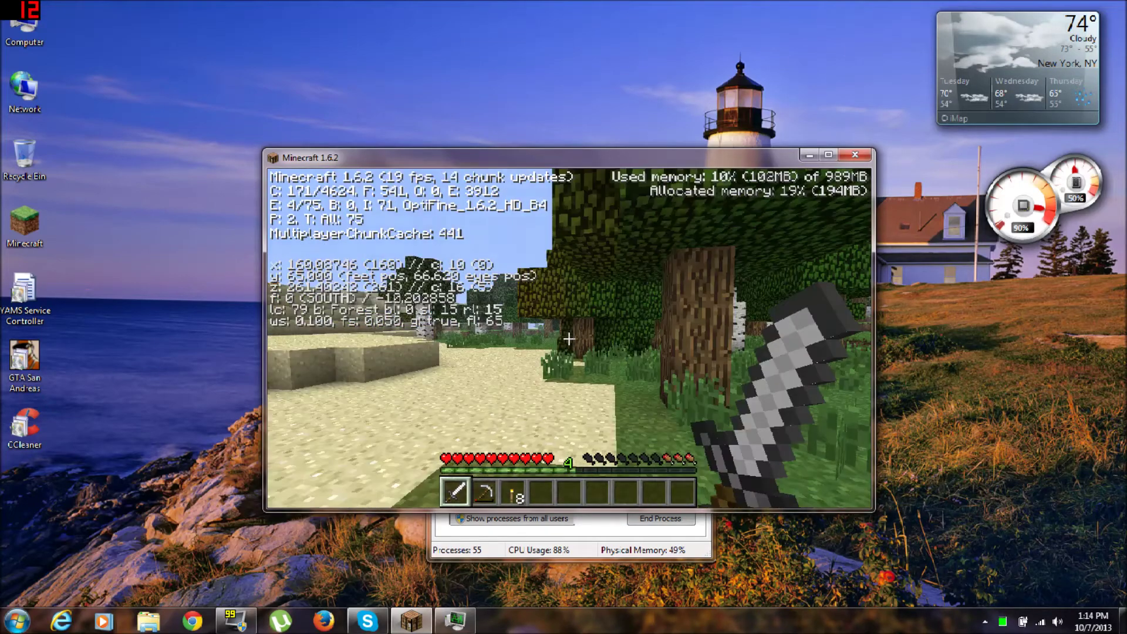
{"action": "key", "text": "w"}
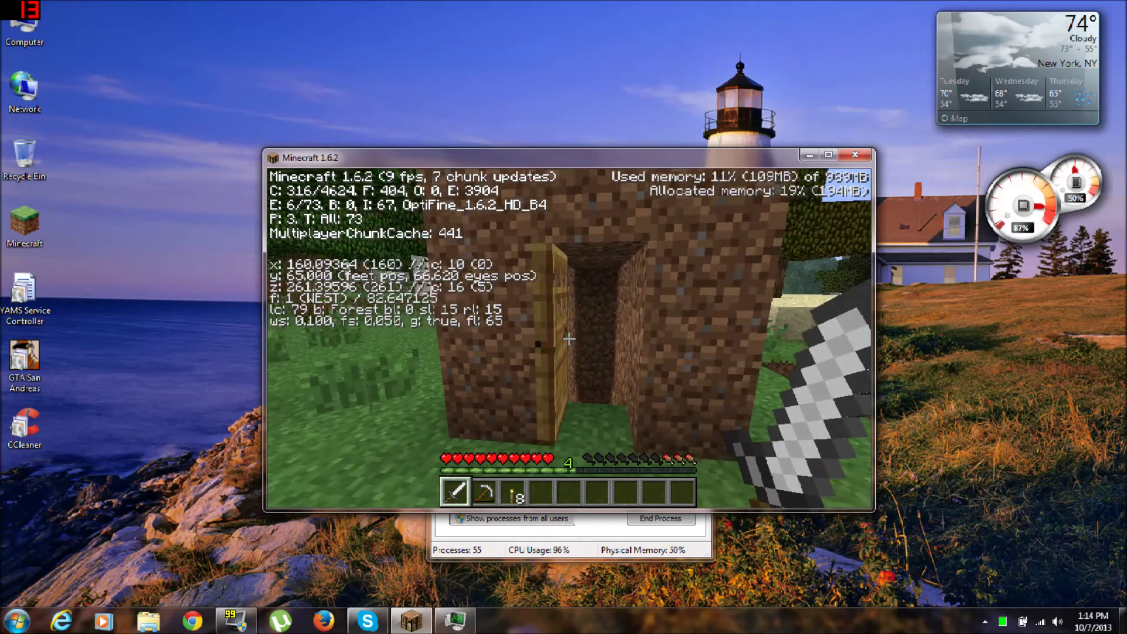
Look around outside the shelter, use its door, select the iron pickaxe, and pause the game
{"action": "left_click", "coordinate": [569, 339]}
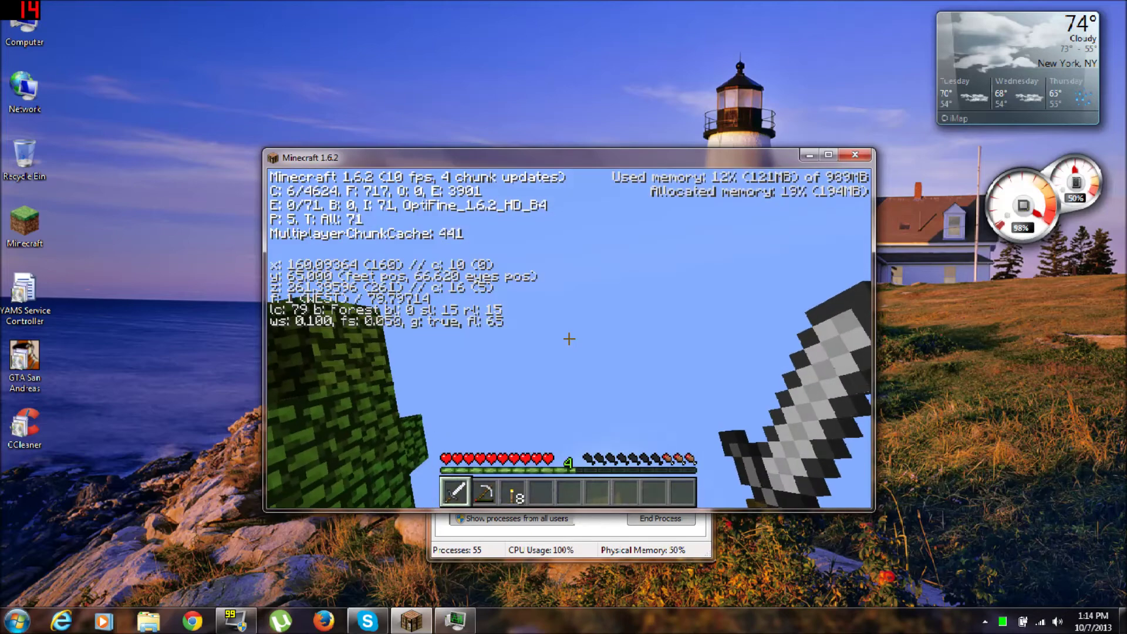
{"action": "left_click", "coordinate": [569, 339]}
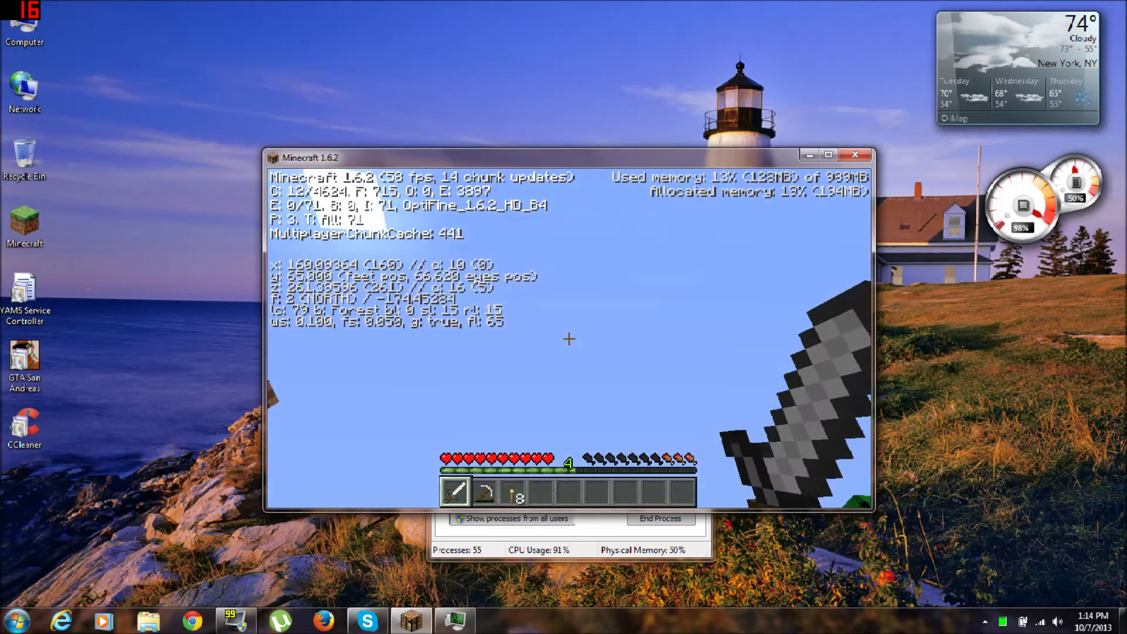
{"action": "left_click", "coordinate": [569, 339]}
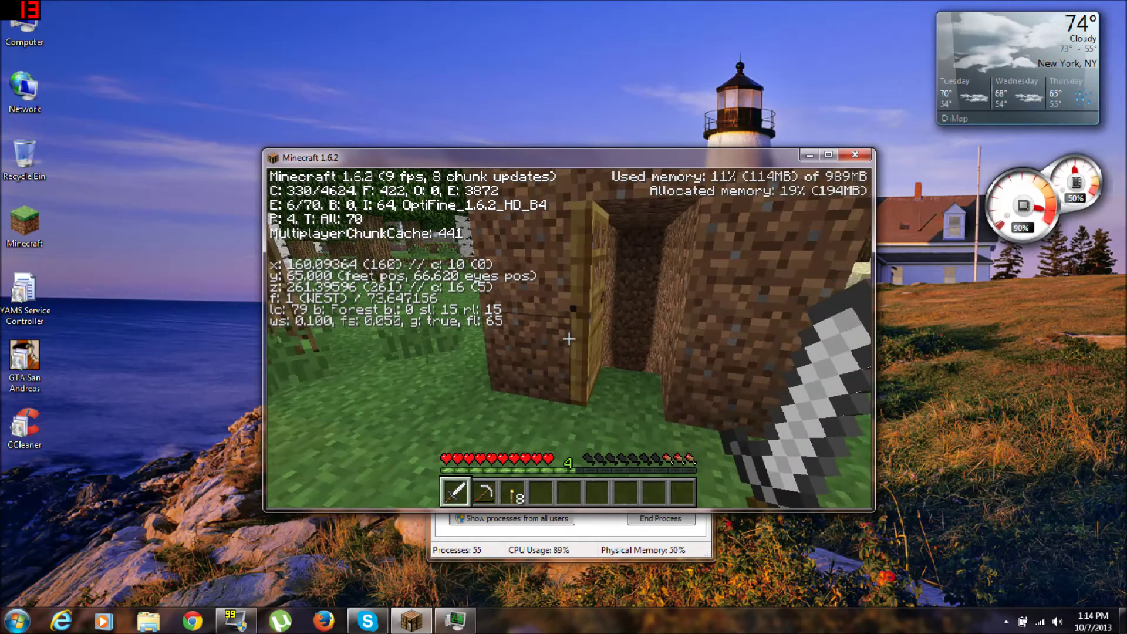
{"action": "right_click", "coordinate": [569, 339]}
{"action": "key", "text": "2"}
{"action": "key", "text": "Escape"}
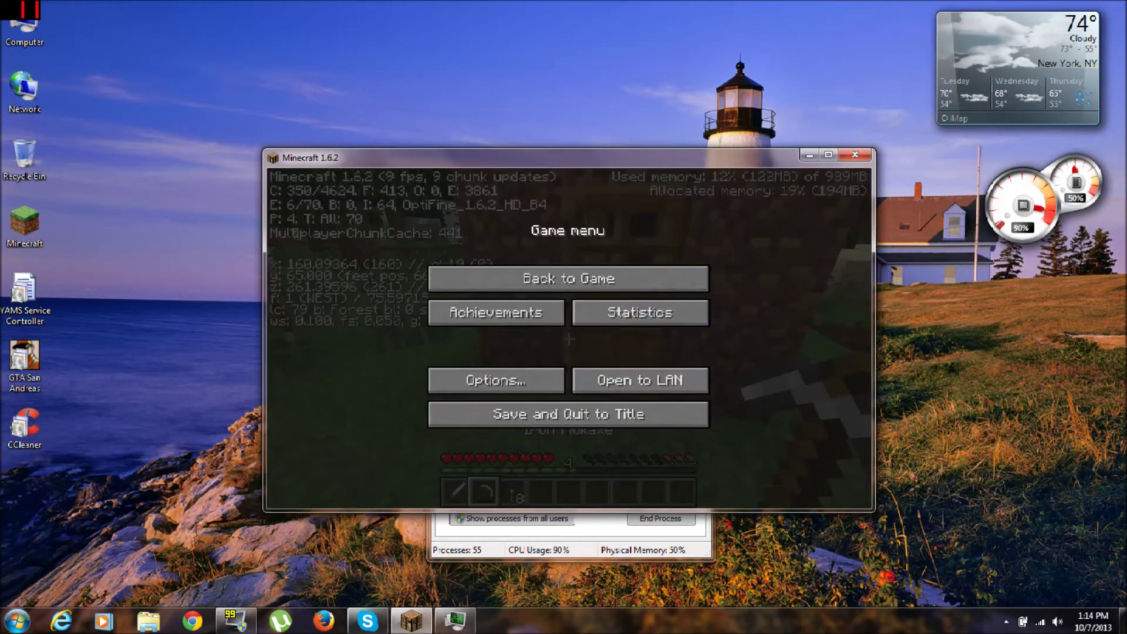
Open the computer's system properties and review the processor, installed memory and system type
{"action": "left_click", "coordinate": [16, 620]}
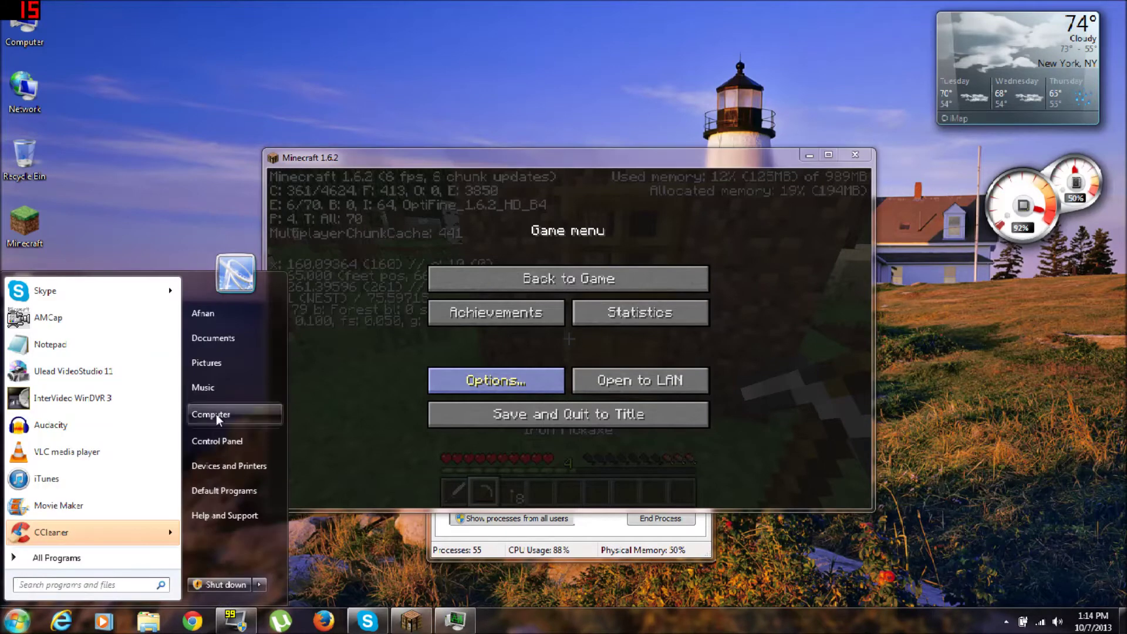
{"action": "right_click", "coordinate": [217, 415]}
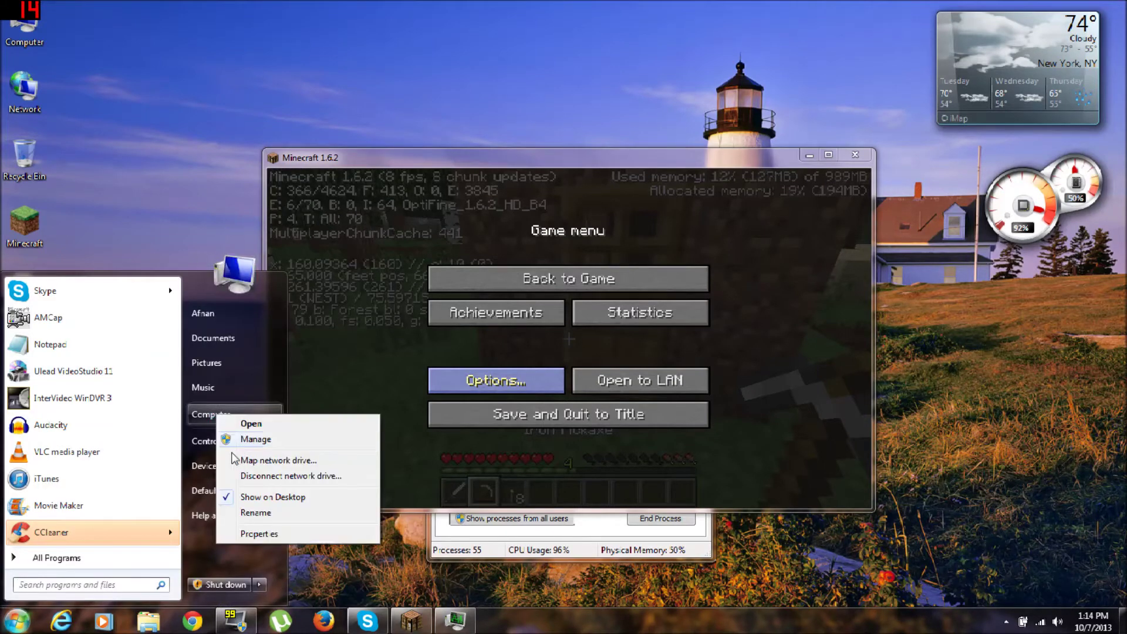
{"action": "left_click", "coordinate": [258, 534]}
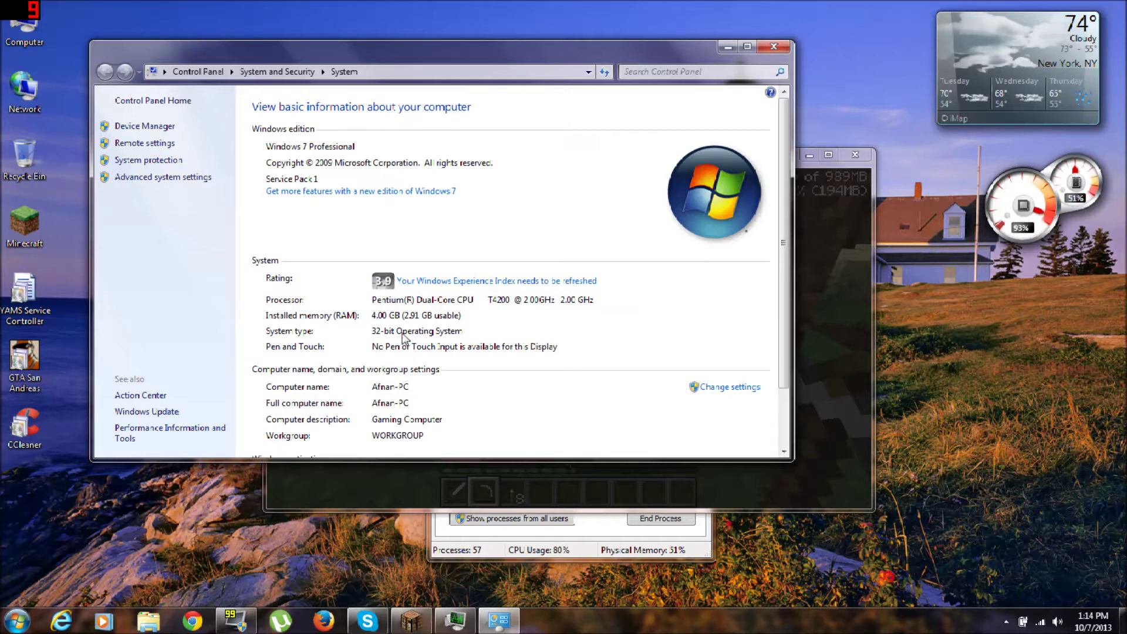
{"action": "scroll", "coordinate": [408, 335], "scroll_direction": "down", "scroll_amount": 3}
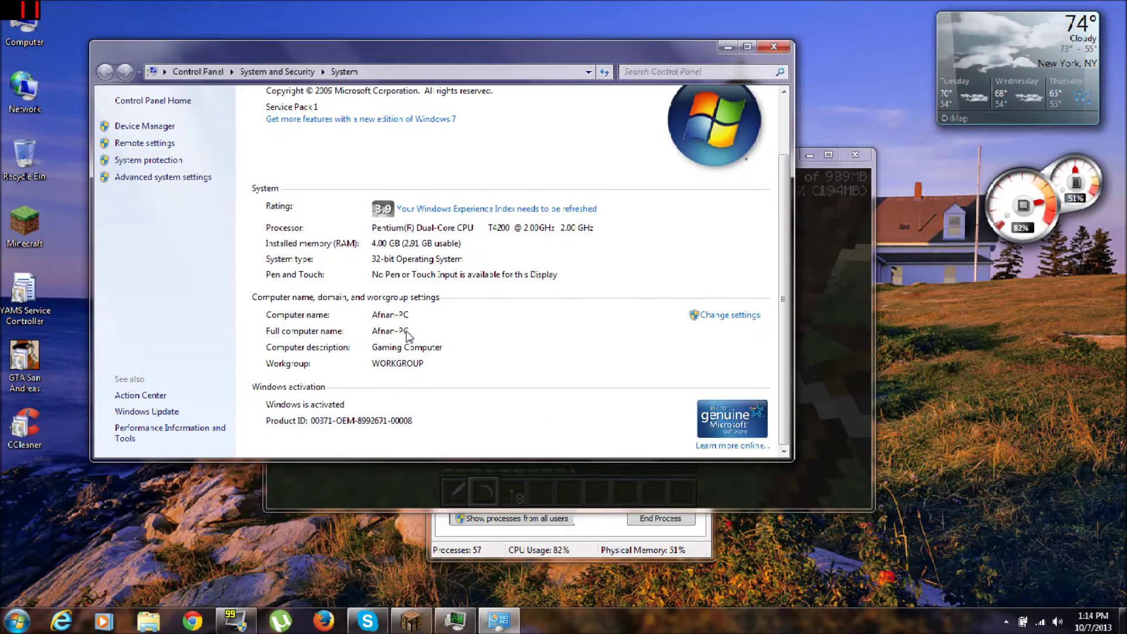
Review the Windows edition, processor, memory and workgroup details on the System page, and close it
{"action": "scroll", "coordinate": [408, 335], "scroll_direction": "up", "scroll_amount": 3}
{"action": "scroll", "coordinate": [425, 339], "scroll_direction": "down", "scroll_amount": 3}
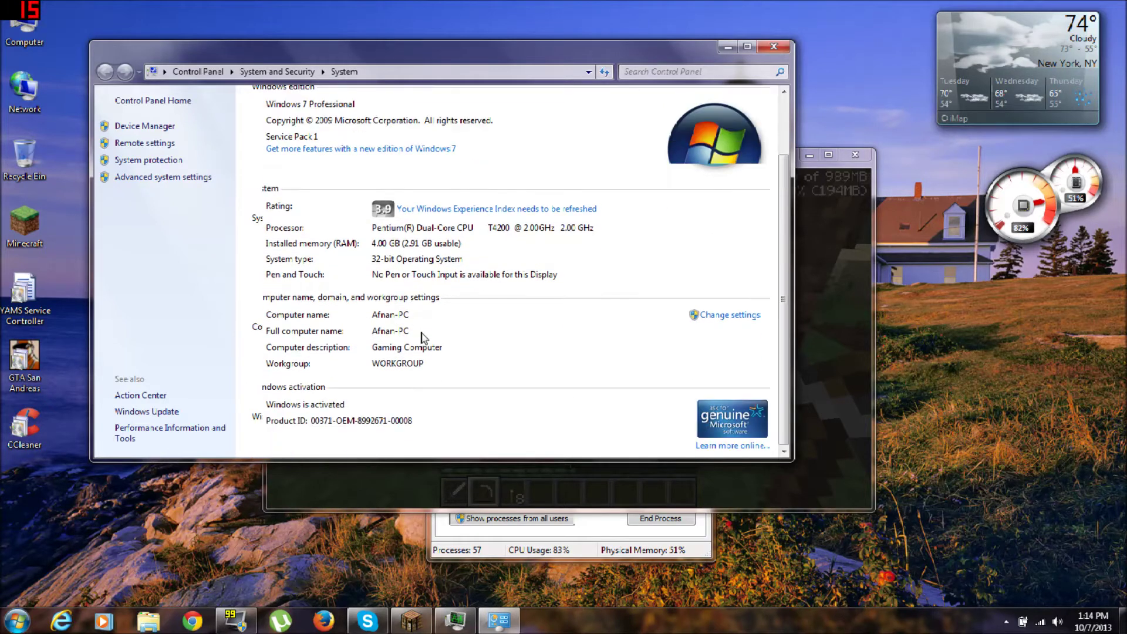
{"action": "scroll", "coordinate": [424, 339], "scroll_direction": "up", "scroll_amount": 3}
{"action": "scroll", "coordinate": [424, 340], "scroll_direction": "down", "scroll_amount": 3}
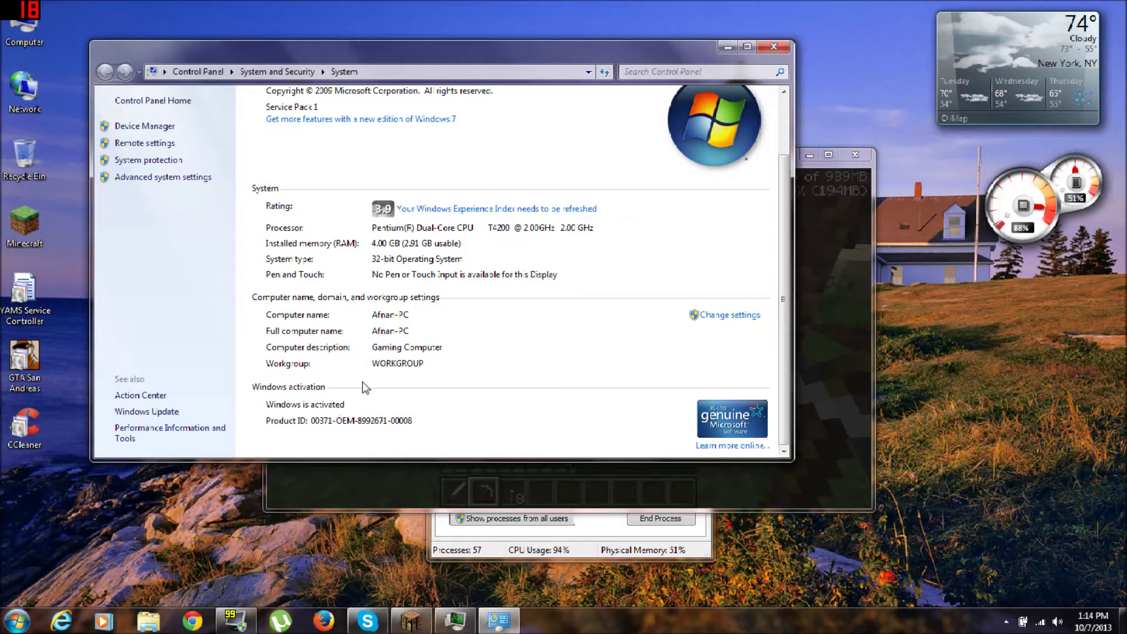
{"action": "scroll", "coordinate": [376, 389], "scroll_direction": "up", "scroll_amount": 3}
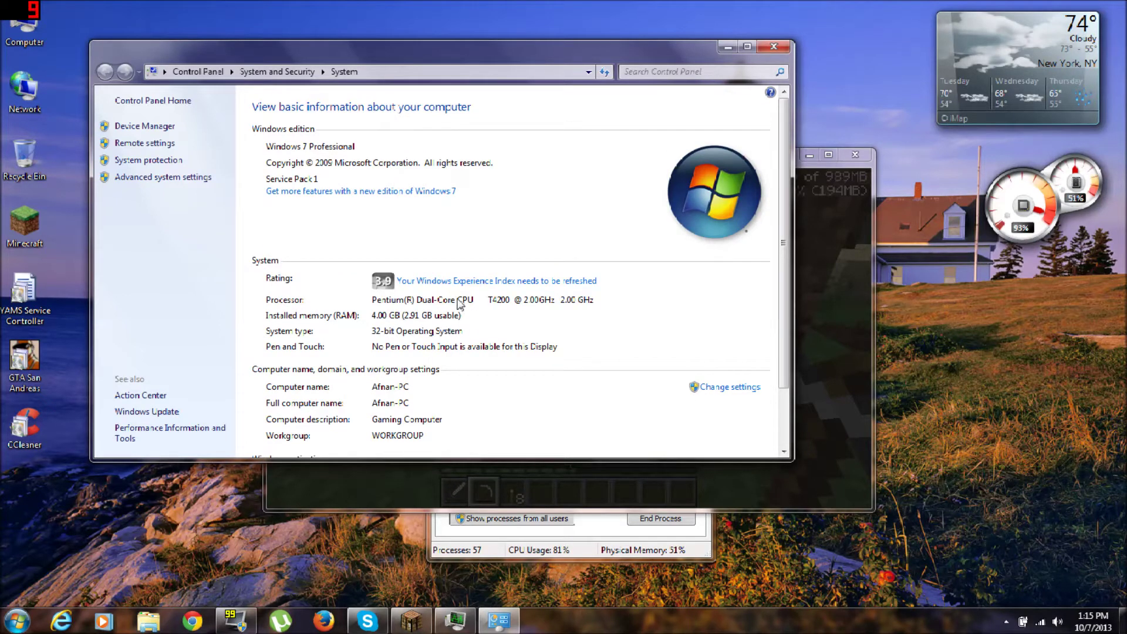
{"action": "left_click", "coordinate": [774, 47]}
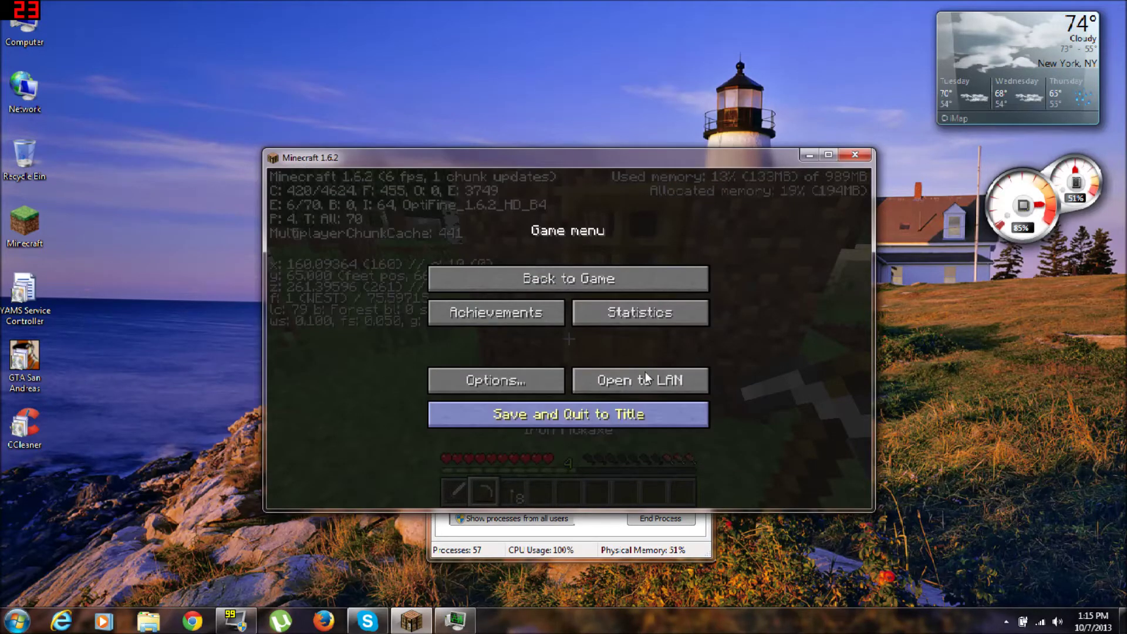
Save and quit the Minecraft world, and close both the game and Task Manager
{"action": "left_click", "coordinate": [620, 412]}
{"action": "left_click", "coordinate": [855, 155]}
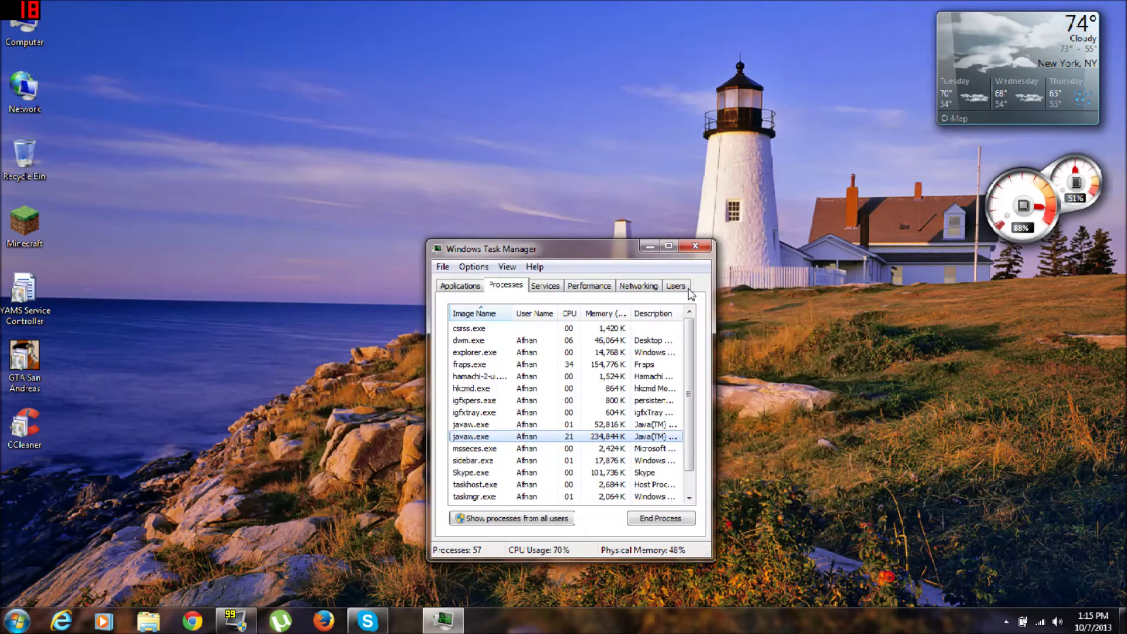
{"action": "left_click", "coordinate": [697, 251]}
Open the Minecraft launcher, edit the current profile with JVM Arguments enabled as -Xmx1G, and save it
{"action": "double_click", "coordinate": [27, 232]}
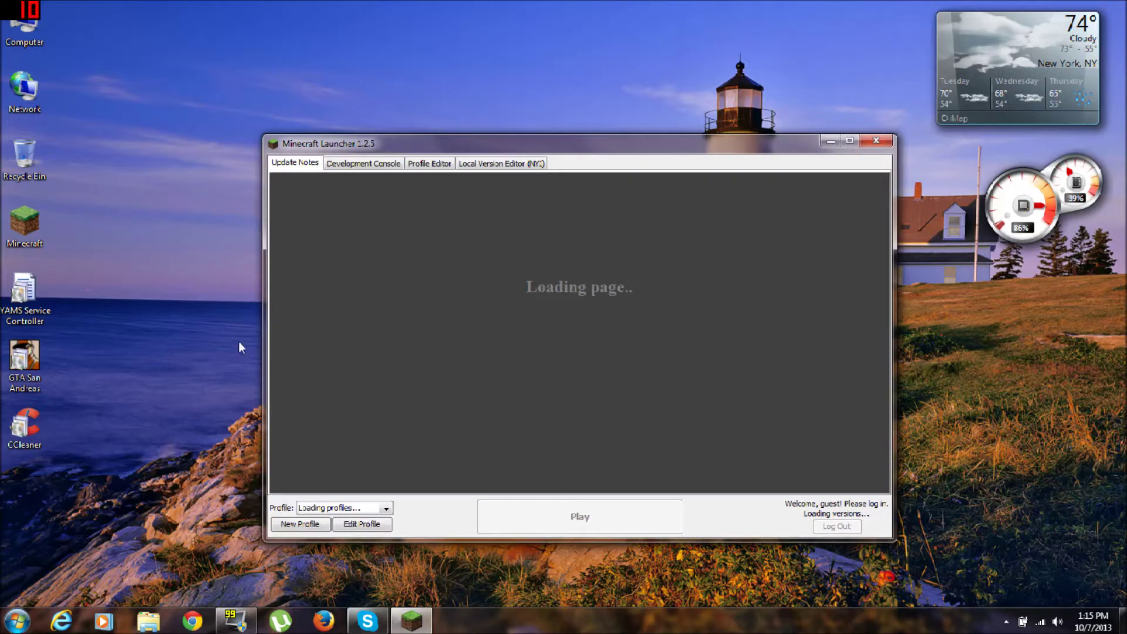
{"action": "left_click", "coordinate": [377, 529]}
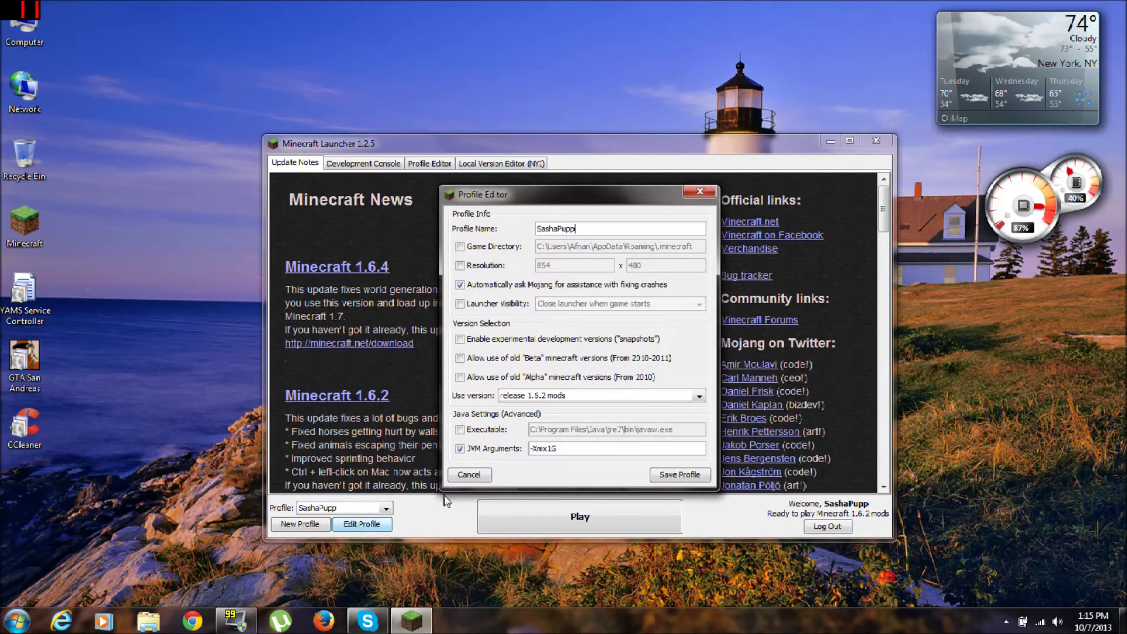
{"action": "left_click", "coordinate": [474, 450]}
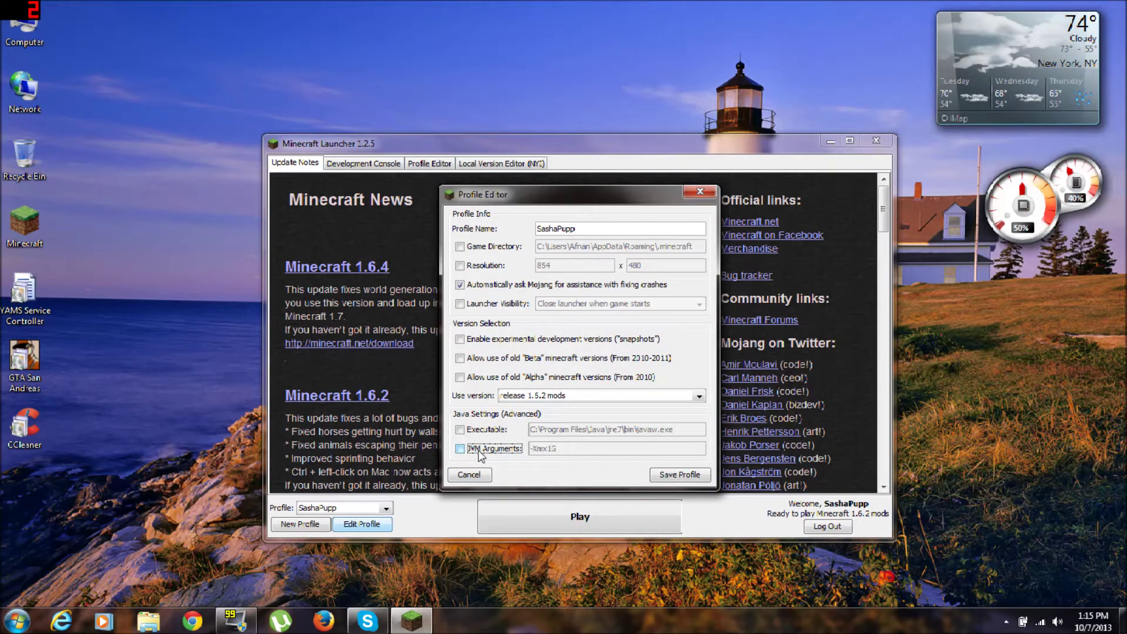
{"action": "left_click", "coordinate": [482, 453]}
{"action": "left_click", "coordinate": [561, 450]}
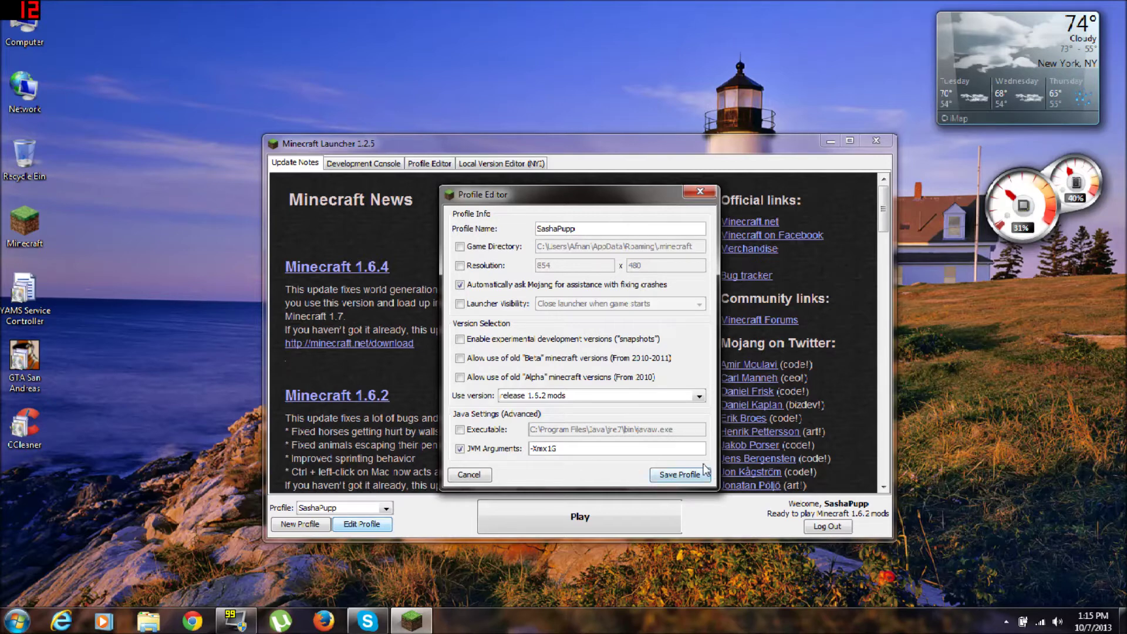
{"action": "left_click", "coordinate": [664, 477]}
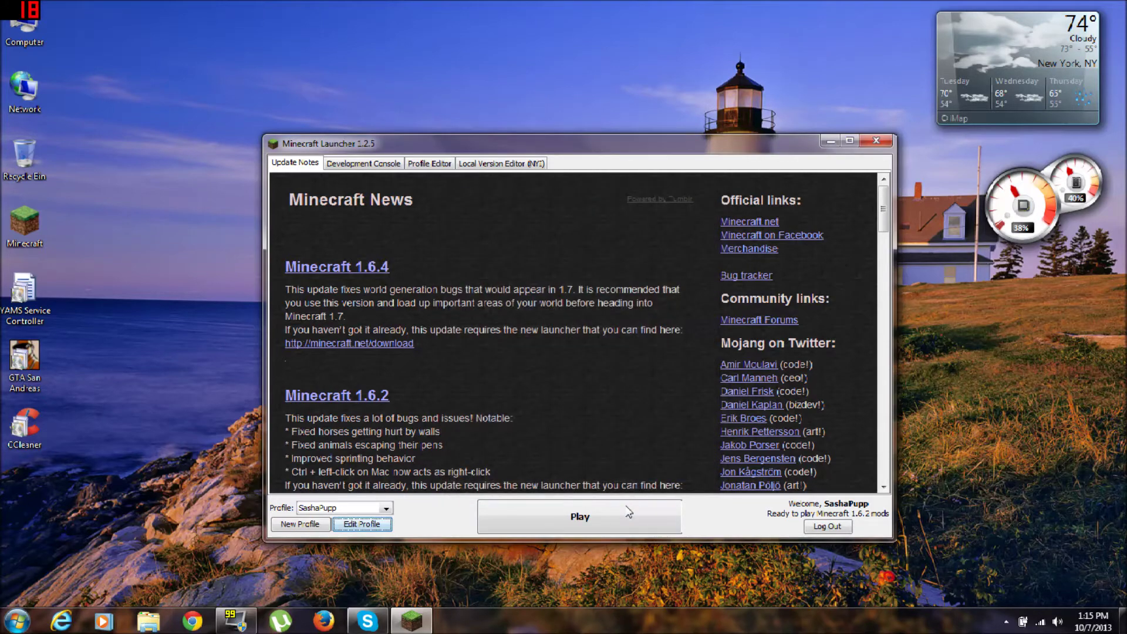
Launch Minecraft 1.6.2 from the launcher and load the single-player world named Survival
{"action": "left_click", "coordinate": [638, 506]}
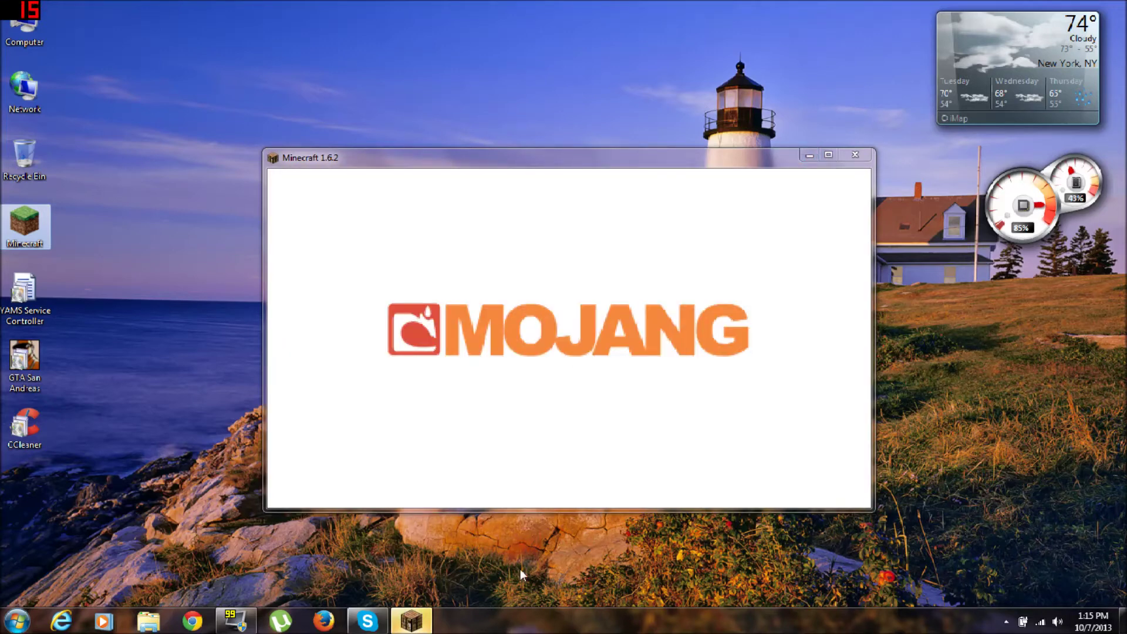
{"action": "right_click", "coordinate": [546, 621]}
{"action": "left_click", "coordinate": [587, 253]}
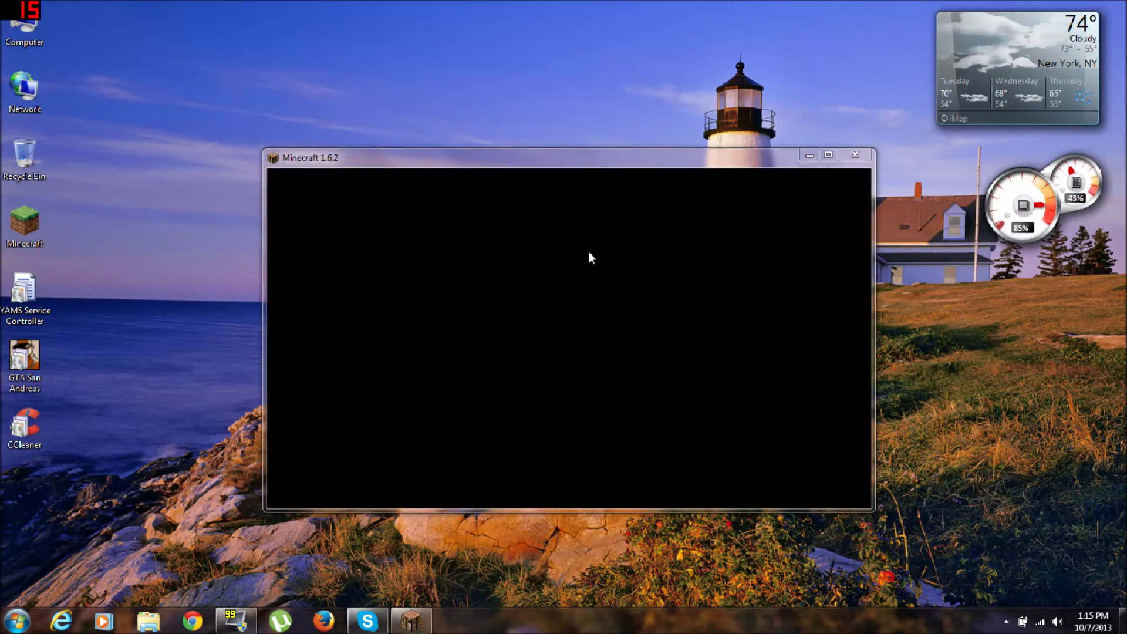
{"action": "left_click", "coordinate": [596, 339]}
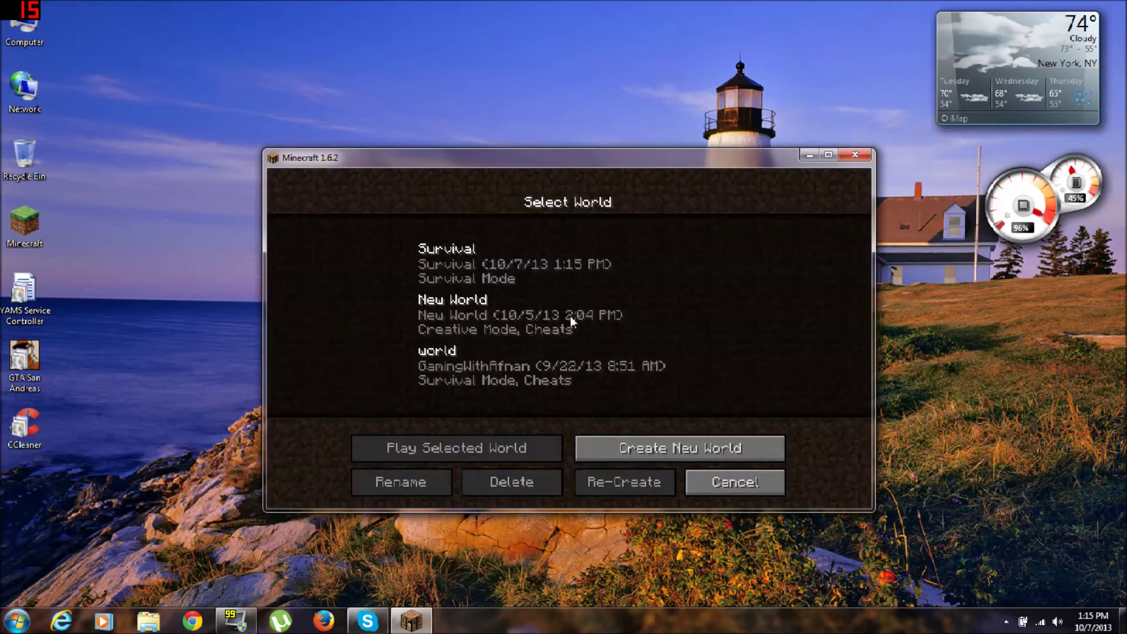
{"action": "double_click", "coordinate": [488, 259]}
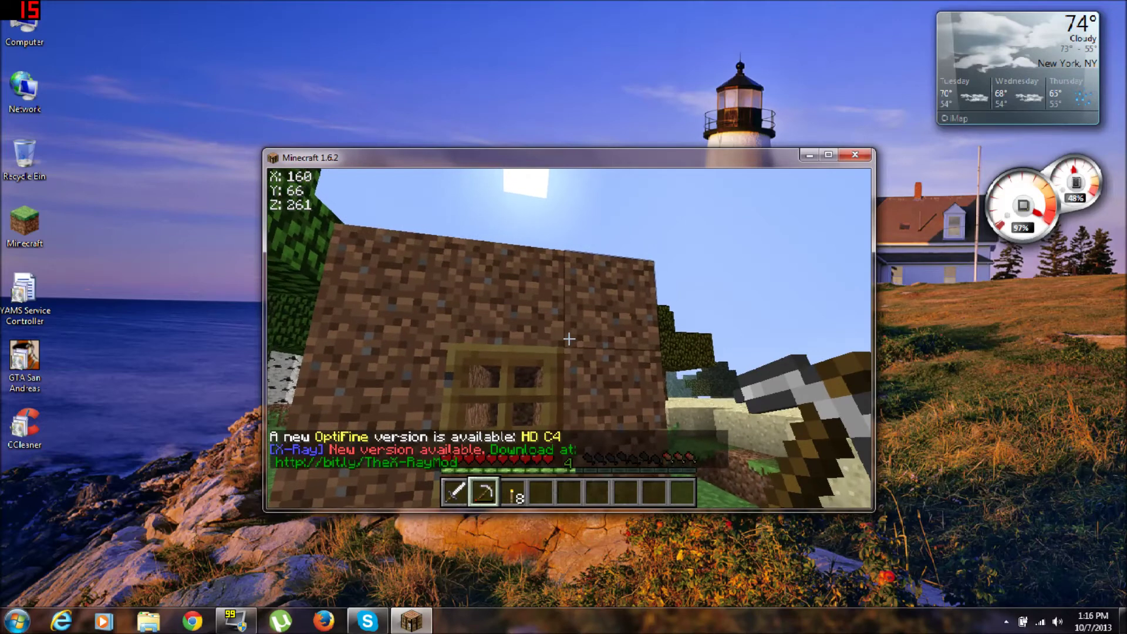
Show the debug information to check the frame rate, select the seventh hotbar slot, and briefly pause the game
{"action": "key", "text": "F3"}
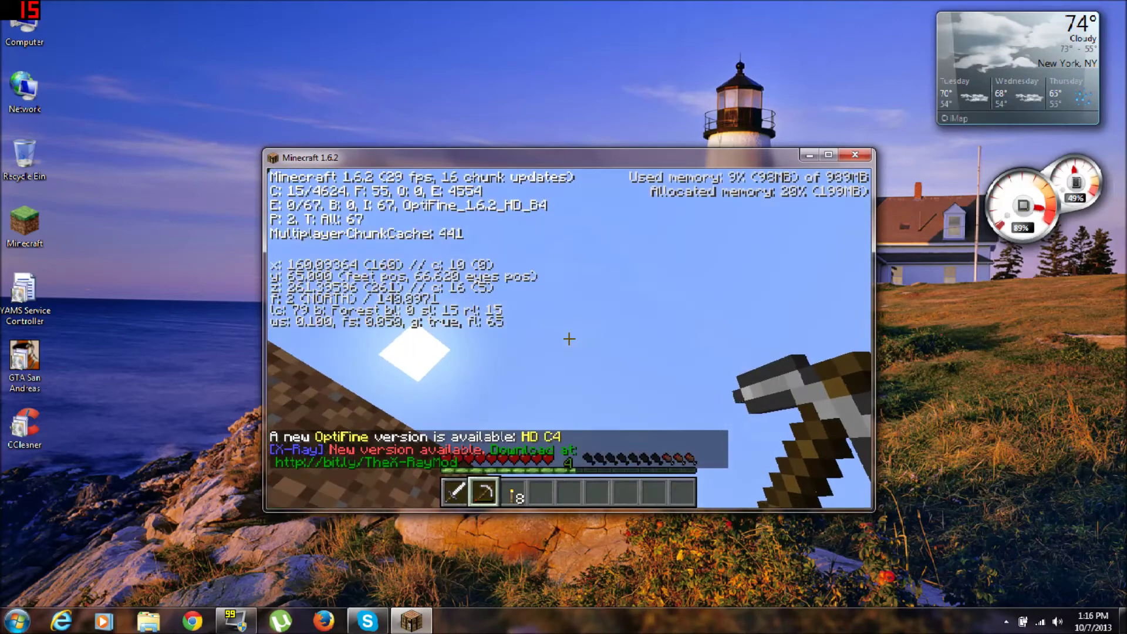
{"action": "key", "text": "7"}
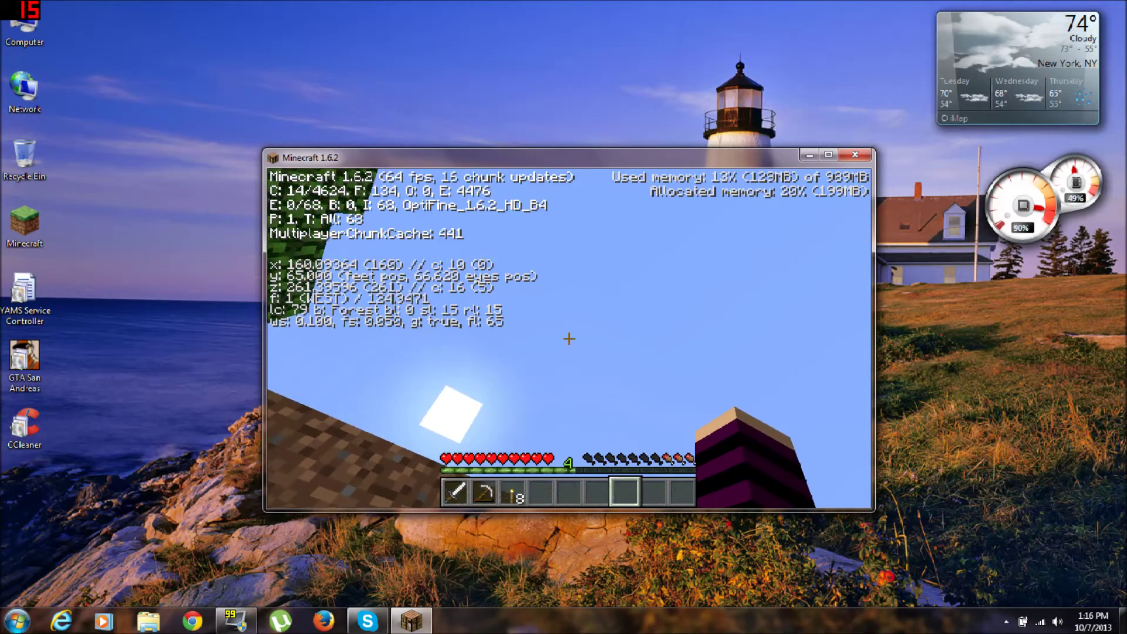
{"action": "key", "text": "Escape"}
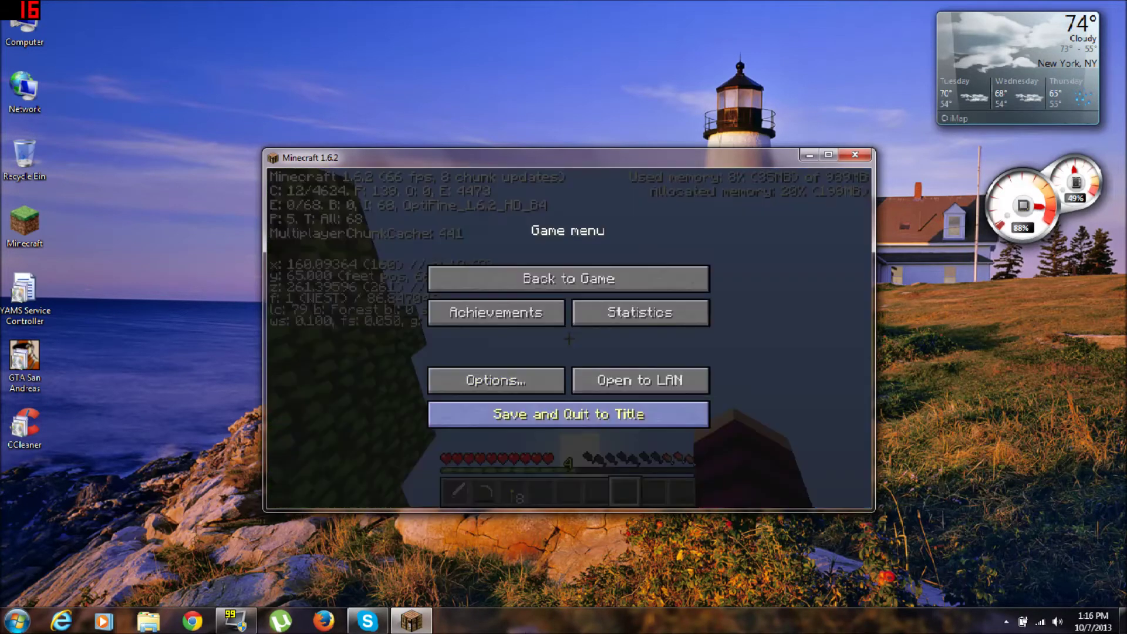
{"action": "key", "text": "Escape"}
Walk through the shelter's wooden door and down the tunnel to the crafting table and furnaces
{"action": "key", "text": "w"}
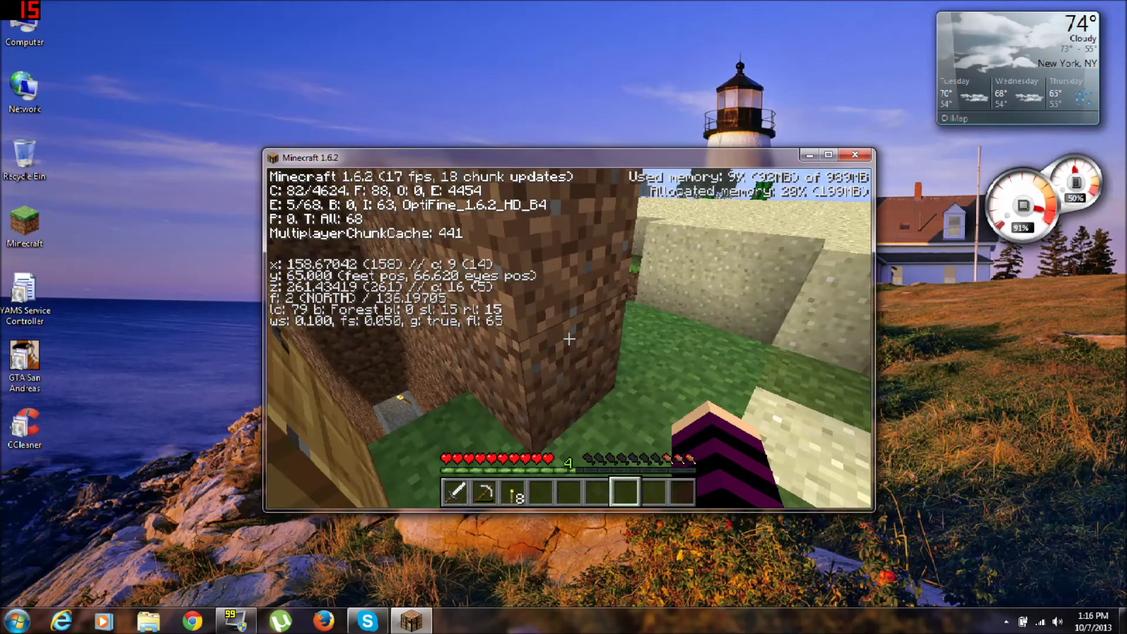
{"action": "right_click", "coordinate": [569, 339]}
{"action": "key", "text": "w"}
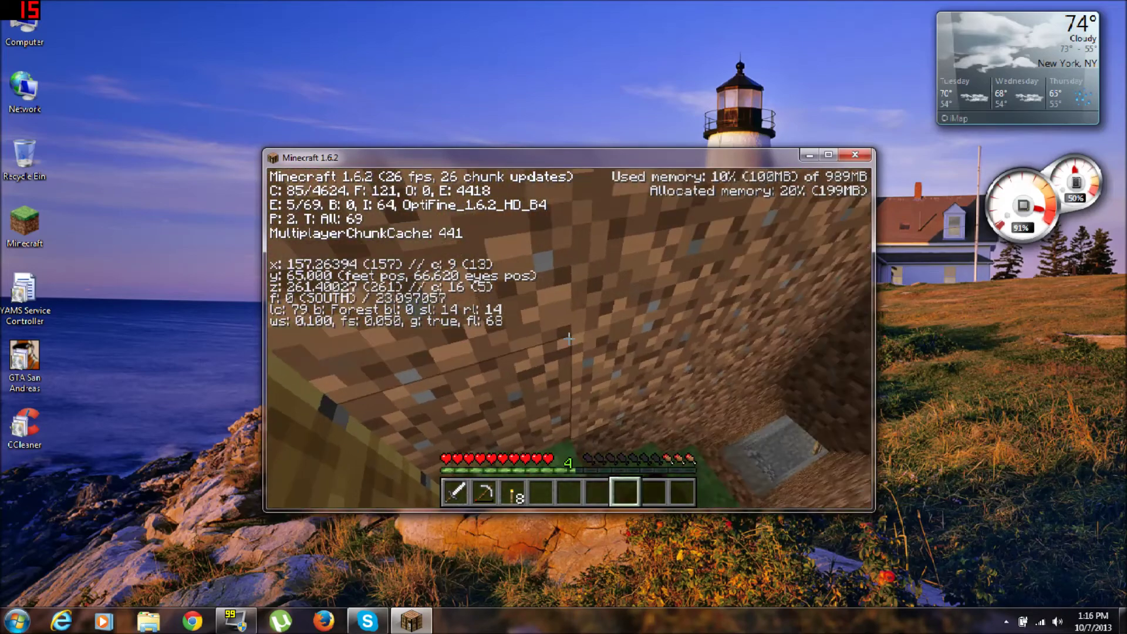
{"action": "key", "text": "w"}
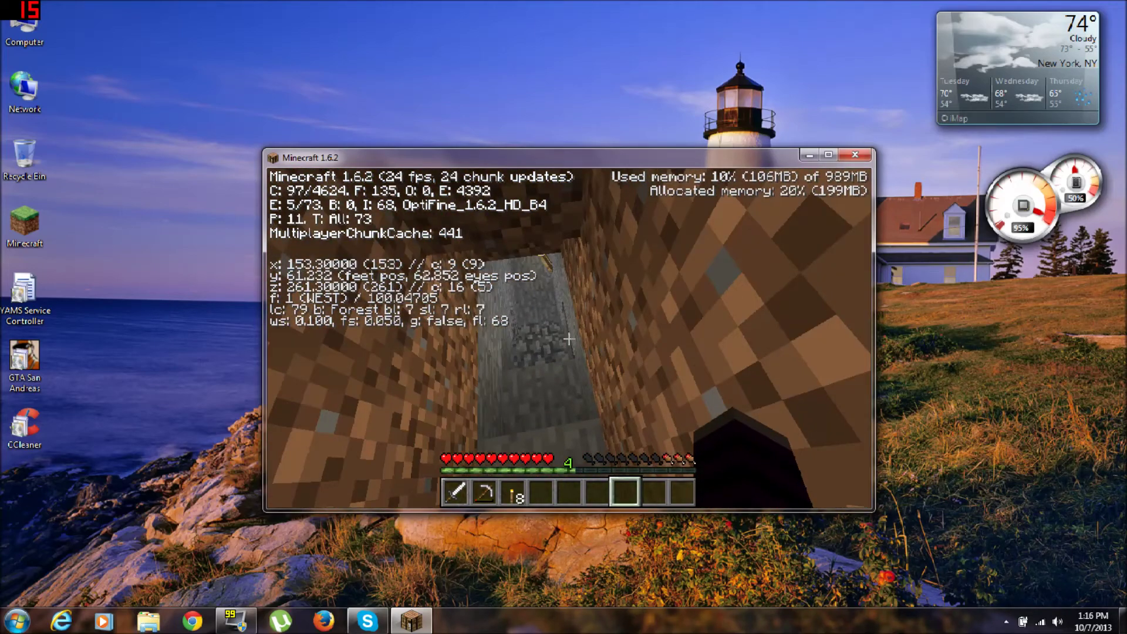
{"action": "key", "text": "w"}
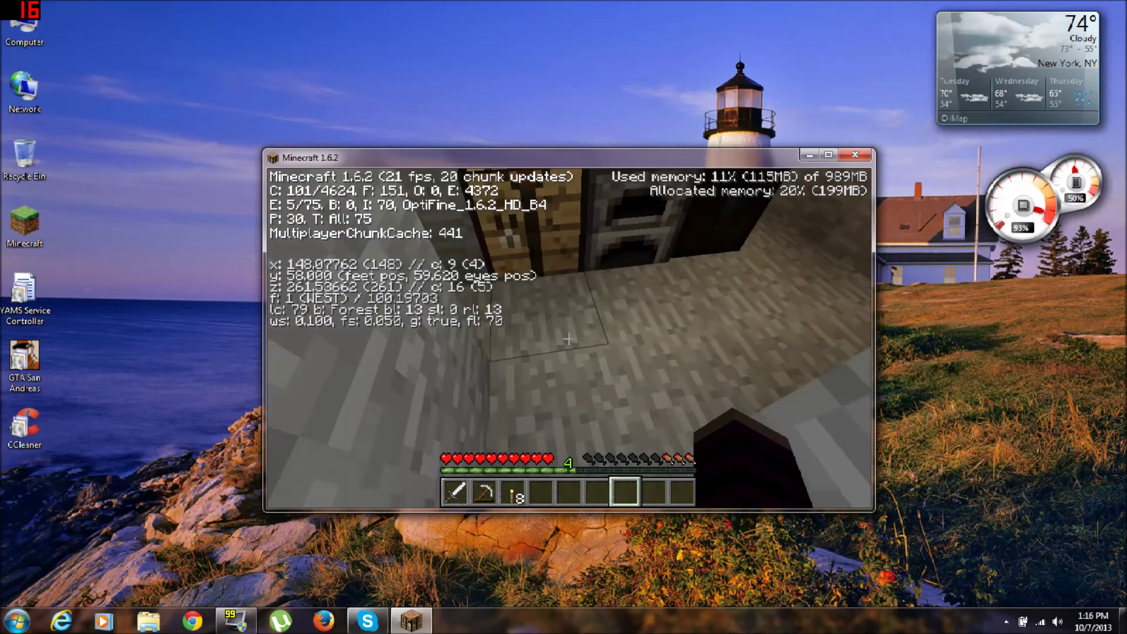
Pause the game and open the video settings to review the render distance, view bobbing and smooth lighting options
{"action": "key", "text": "Escape"}
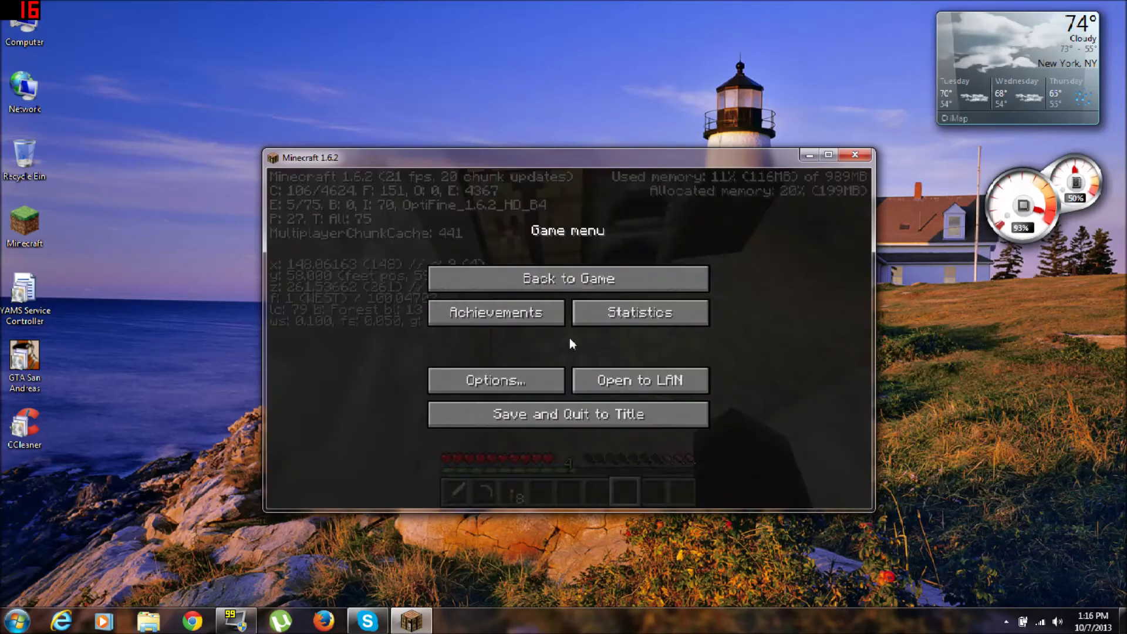
{"action": "left_click", "coordinate": [498, 383]}
{"action": "left_click", "coordinate": [511, 361]}
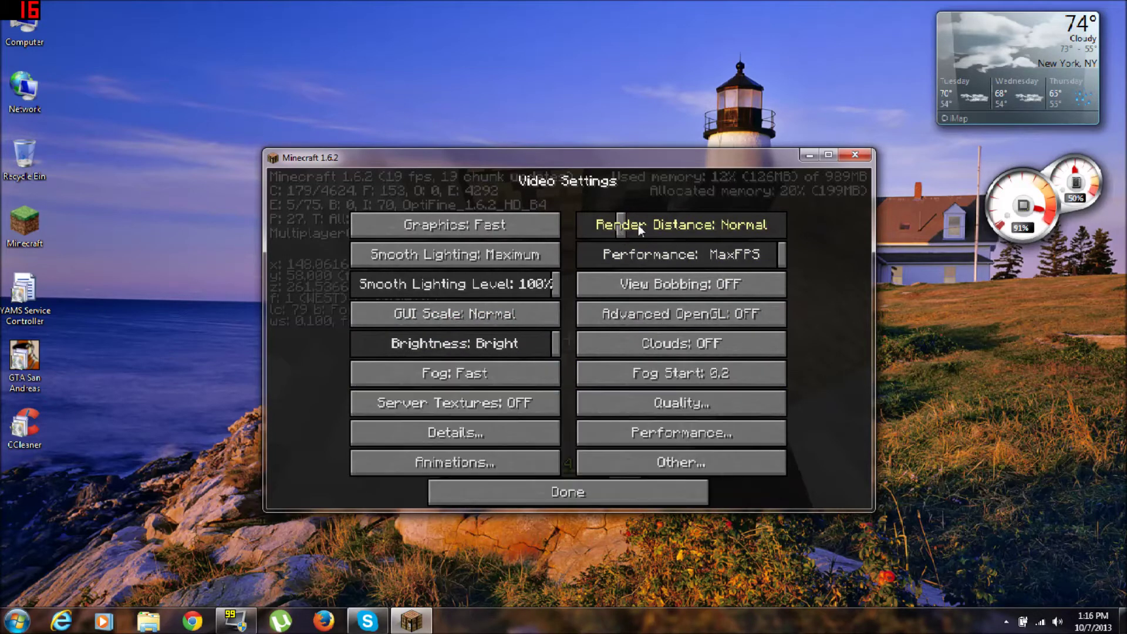
{"action": "mouse_move", "coordinate": [619, 227]}
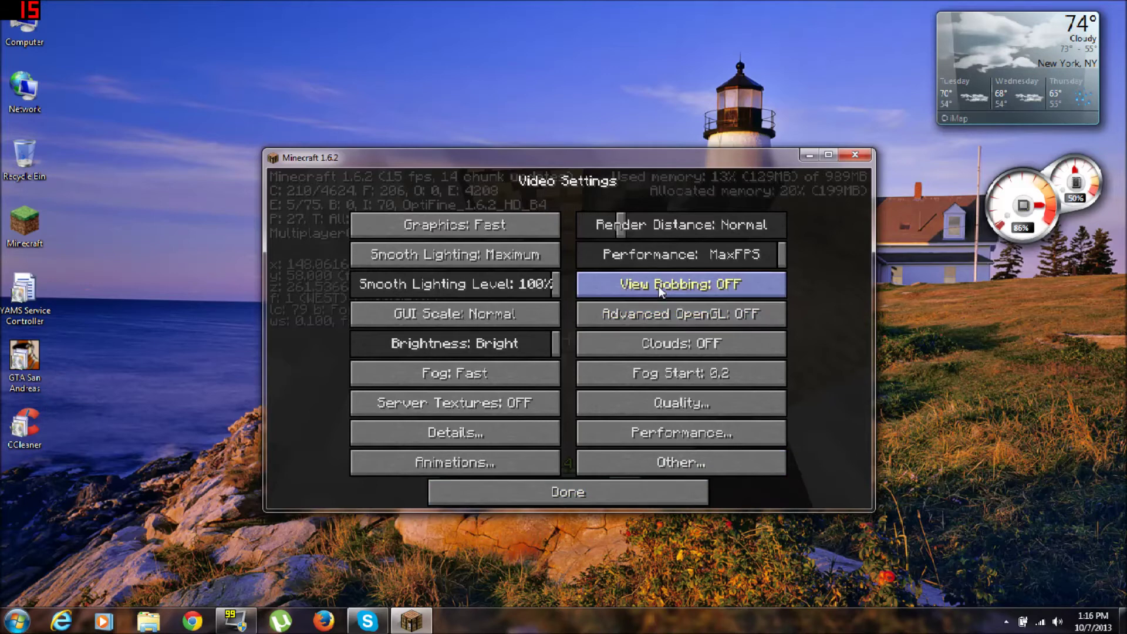
{"action": "mouse_move", "coordinate": [551, 253]}
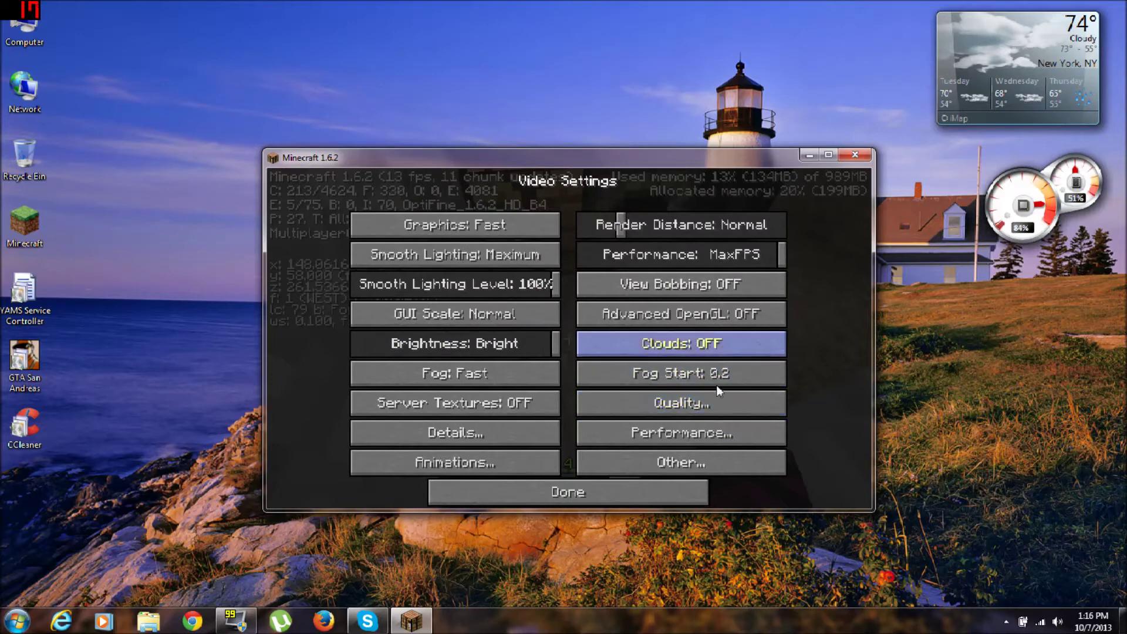
Review the Quality Settings, set Performance to MaxFPS, and leave the video settings
{"action": "left_click", "coordinate": [722, 400]}
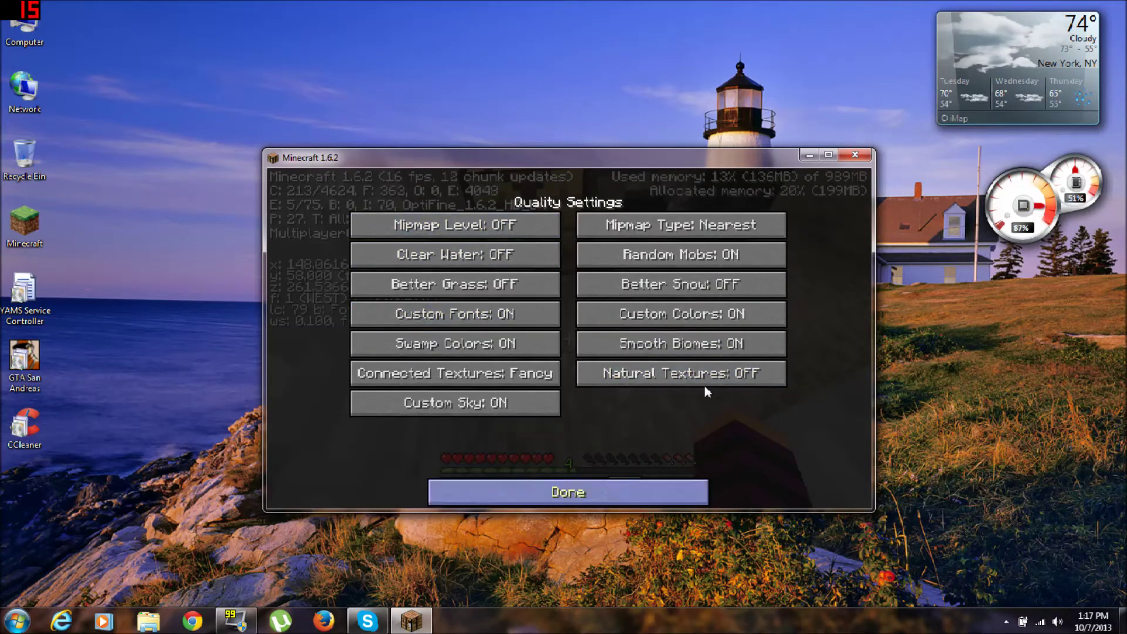
{"action": "left_click", "coordinate": [694, 489]}
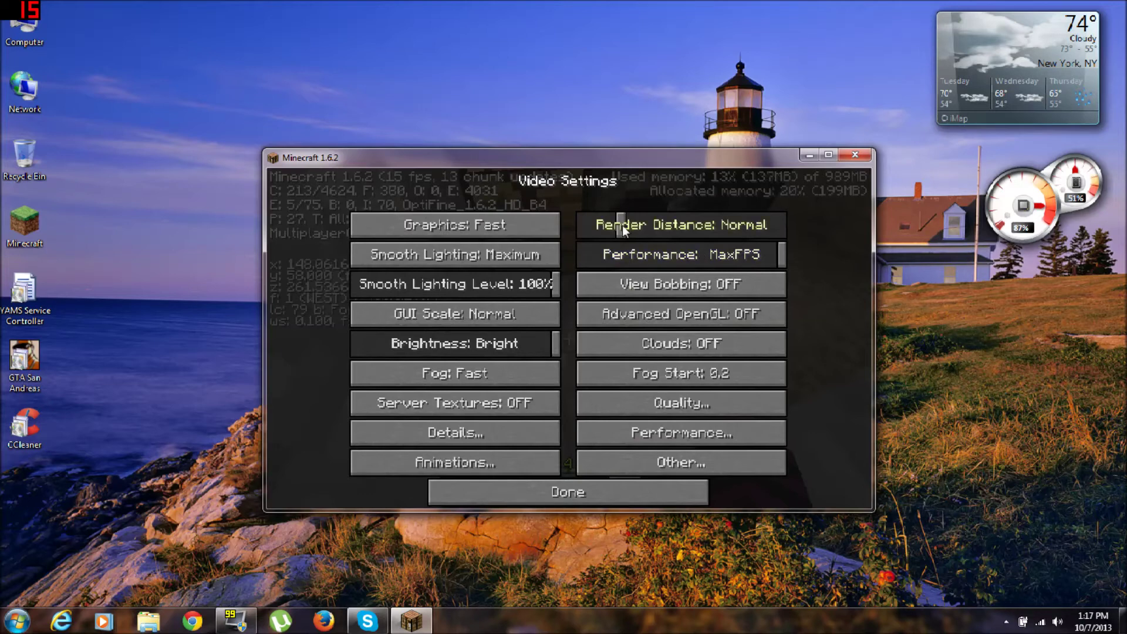
{"action": "left_click_drag", "start_coordinate": [753, 257], "coordinate": [823, 249]}
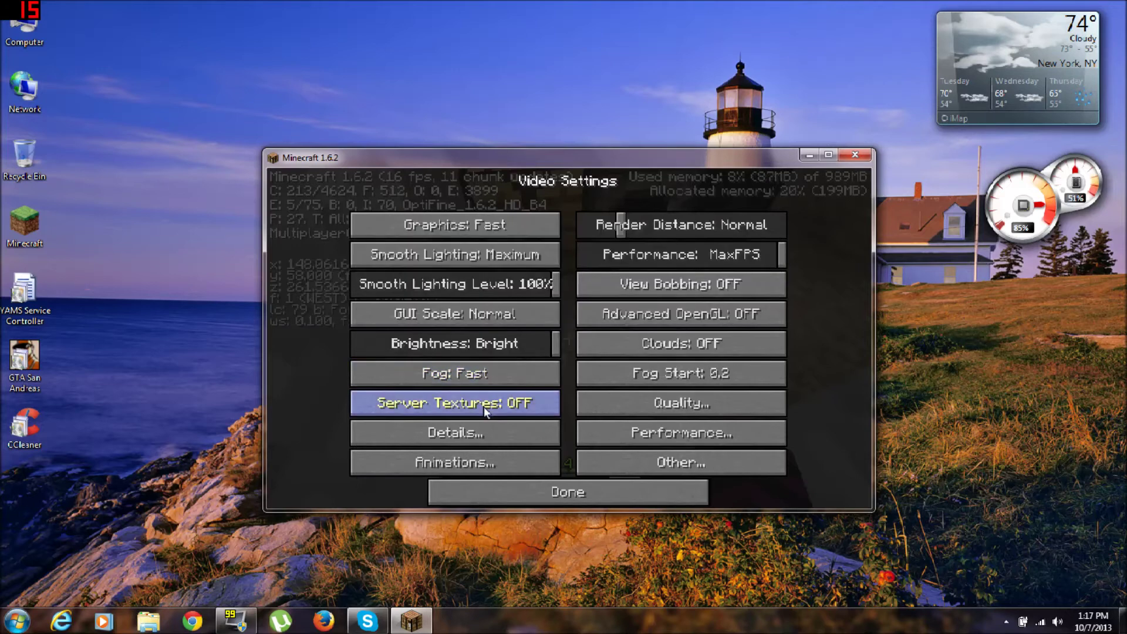
{"action": "left_click", "coordinate": [612, 503]}
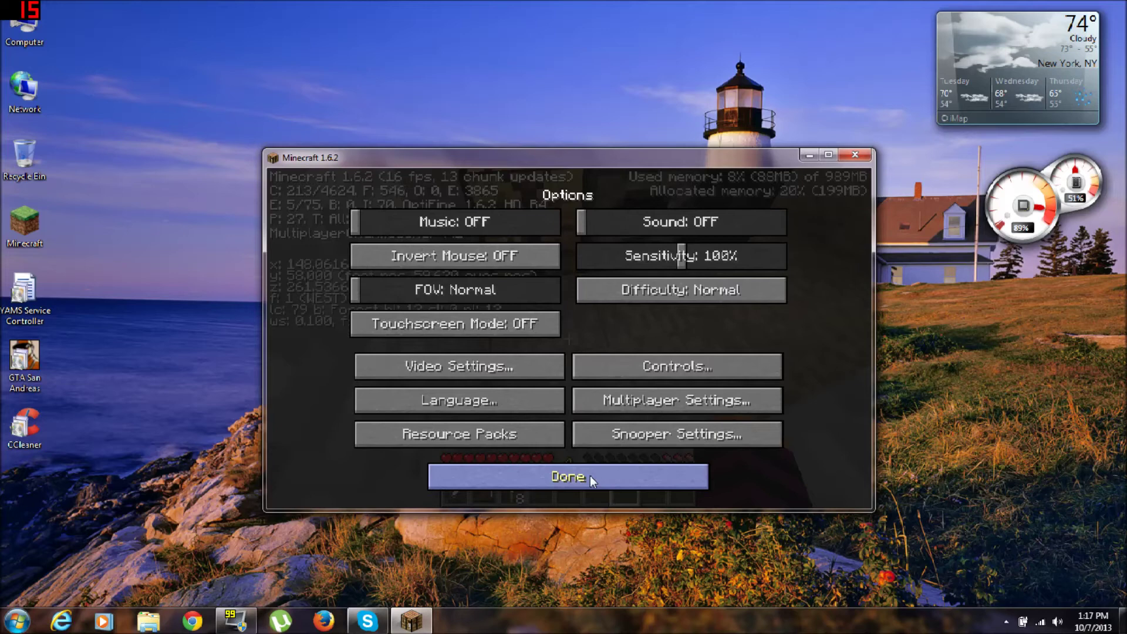
Apply the Soartex_Fanver.zip resource pack and return to the game
{"action": "left_click", "coordinate": [540, 428]}
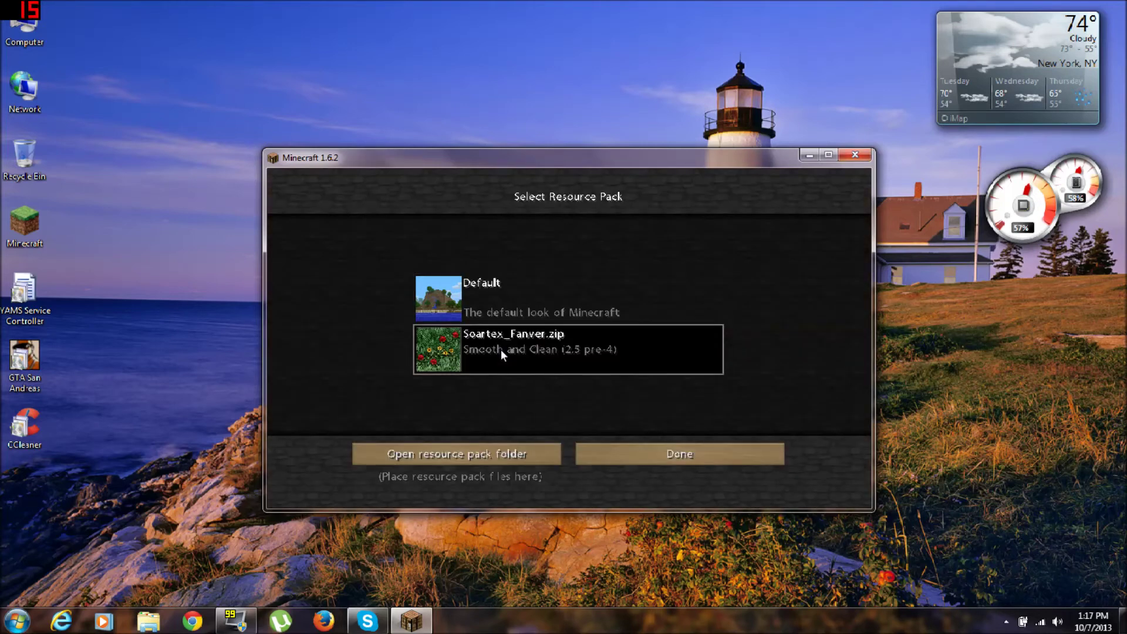
{"action": "left_click", "coordinate": [685, 447]}
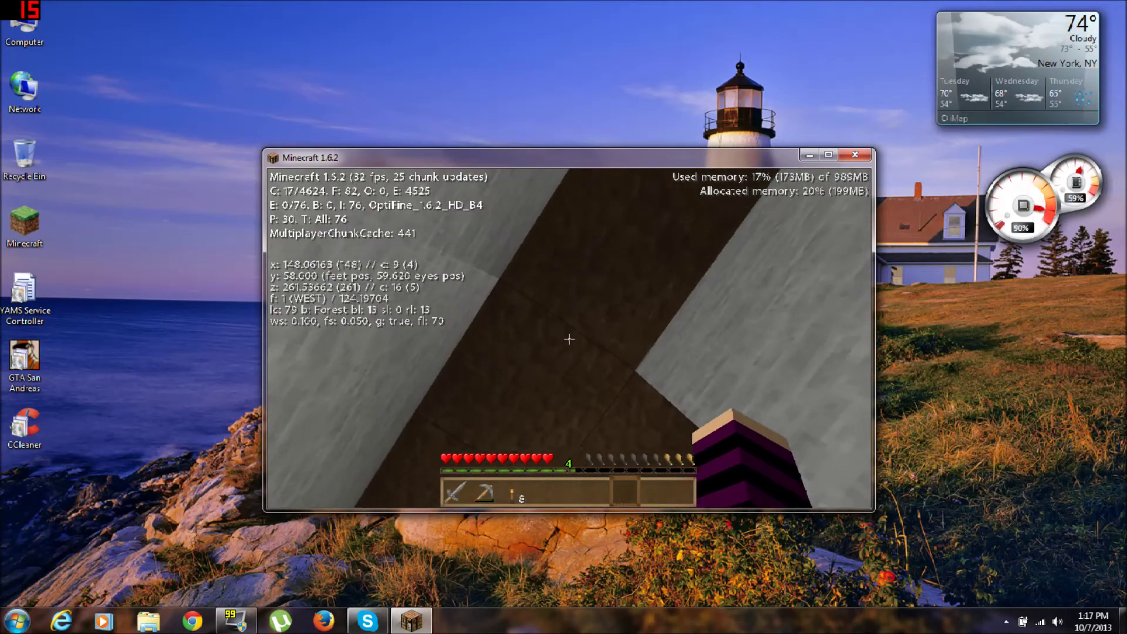
Walk up the tunnel, go out through the wooden door, and back away to view the shelter's exterior
{"action": "key", "text": "w"}
{"action": "key", "text": "w"}
{"action": "key", "text": "w"}
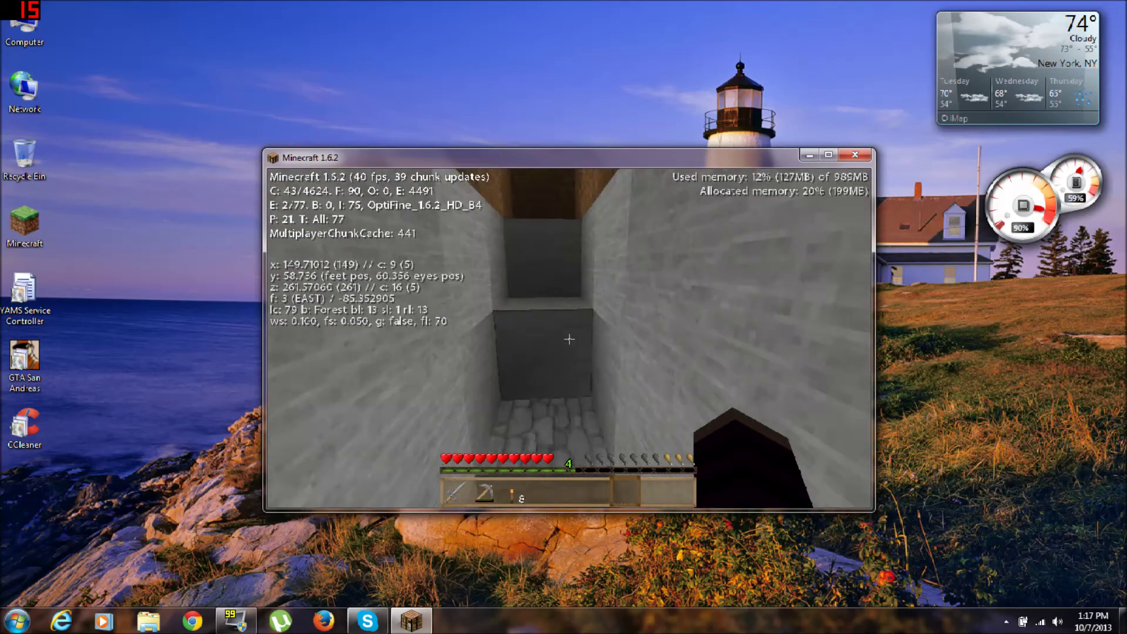
{"action": "key", "text": "w"}
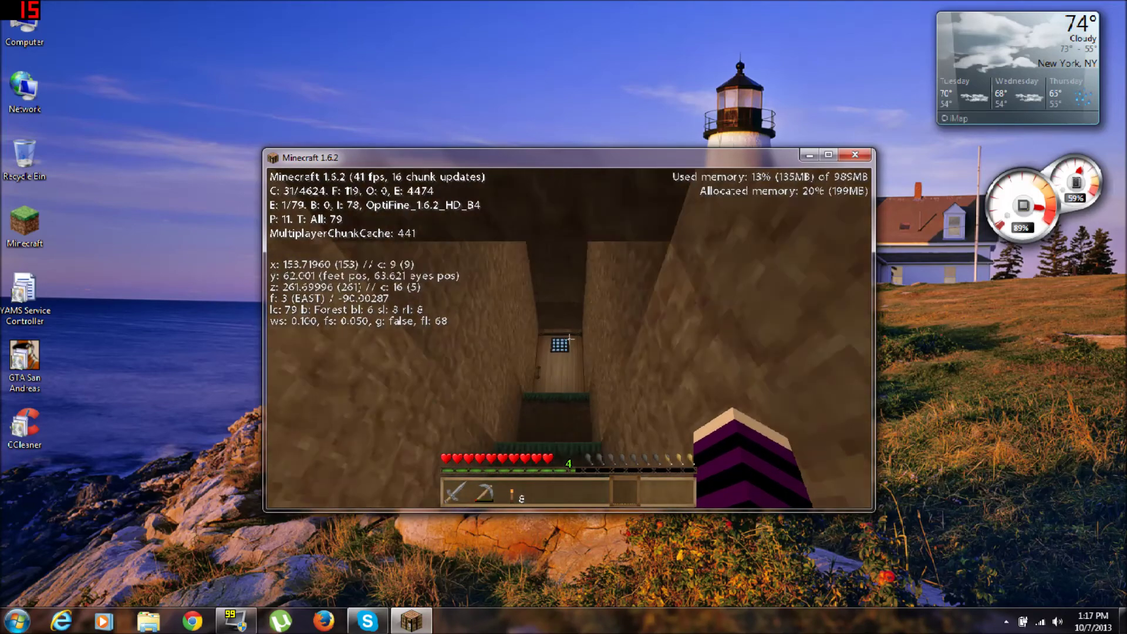
{"action": "key", "text": "w"}
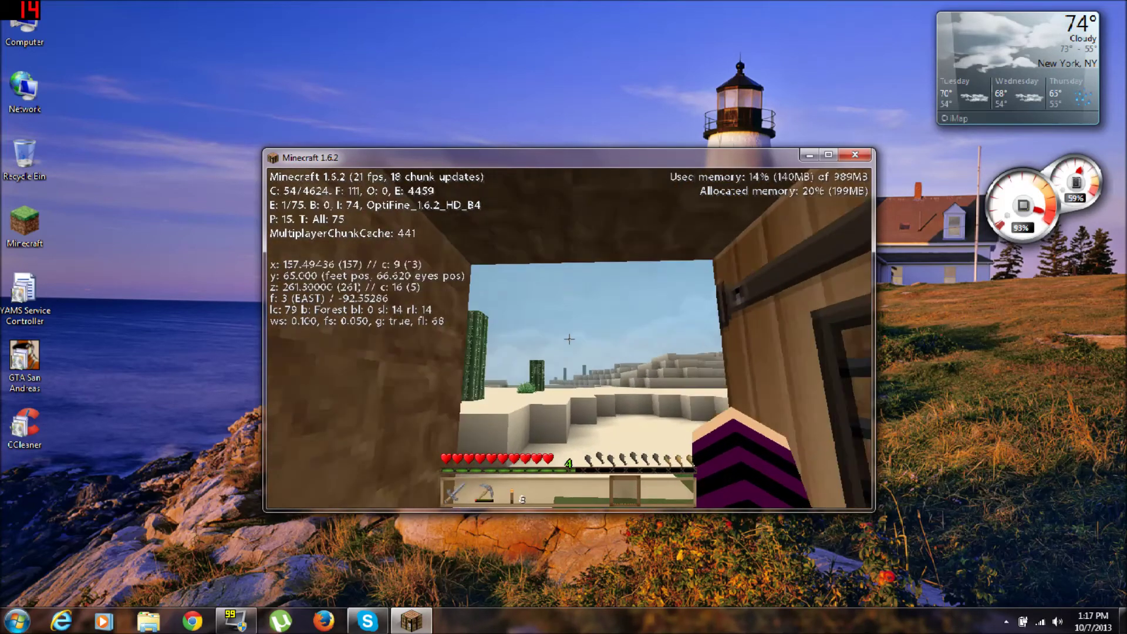
{"action": "right_click", "coordinate": [569, 338]}
{"action": "key", "text": "s"}
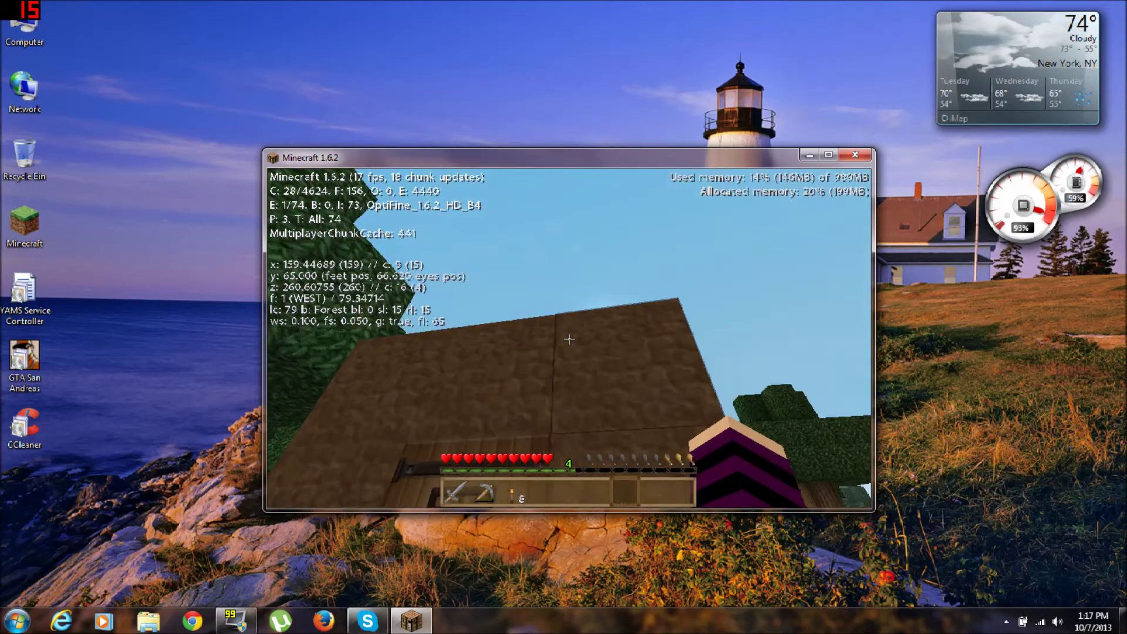
Look up at the open sky outside the shelter to check the frame rate on the debug overlay
{"action": "mouse_move", "coordinate": [570, 339]}
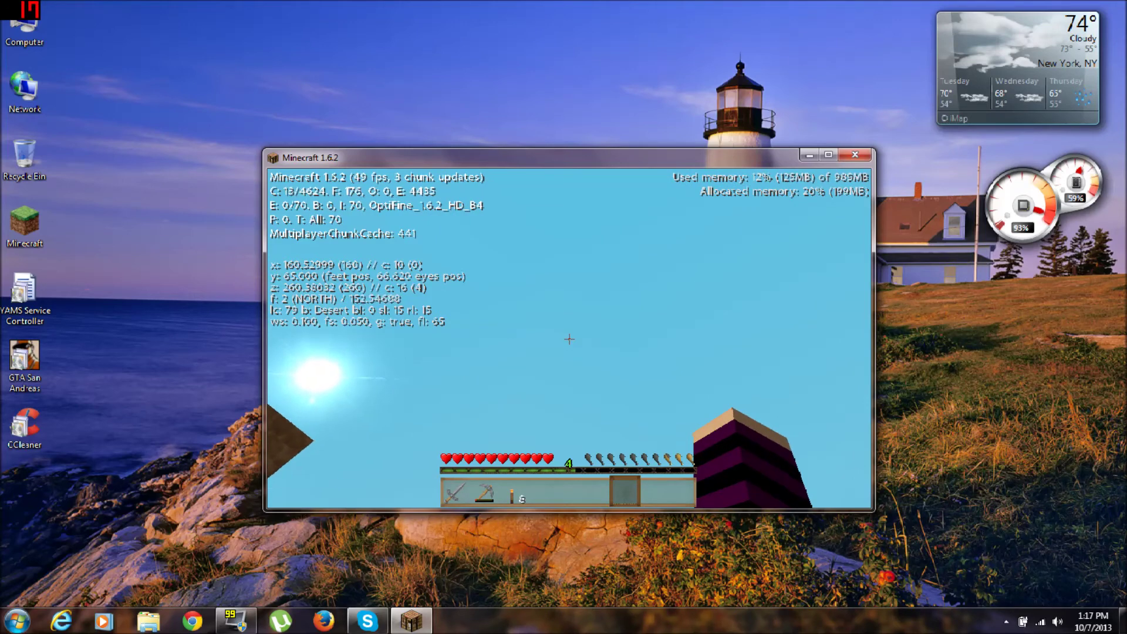
{"action": "left_click", "coordinate": [569, 339]}
{"action": "left_click", "coordinate": [570, 339]}
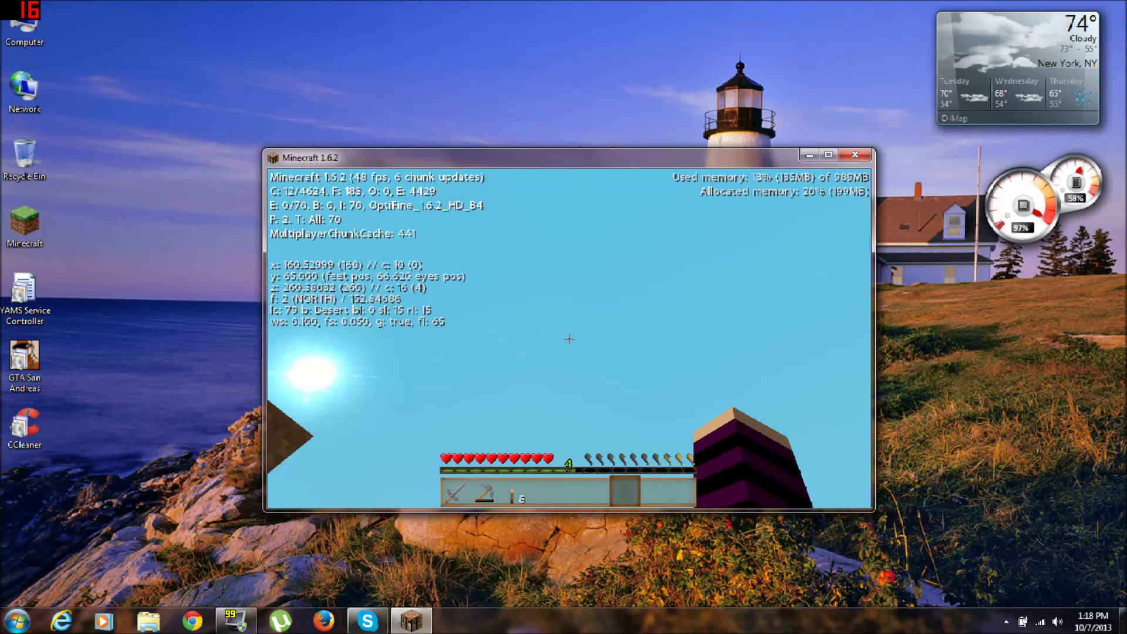
{"action": "left_click", "coordinate": [570, 339]}
{"action": "left_click", "coordinate": [570, 339]}
{"action": "left_click", "coordinate": [569, 339]}
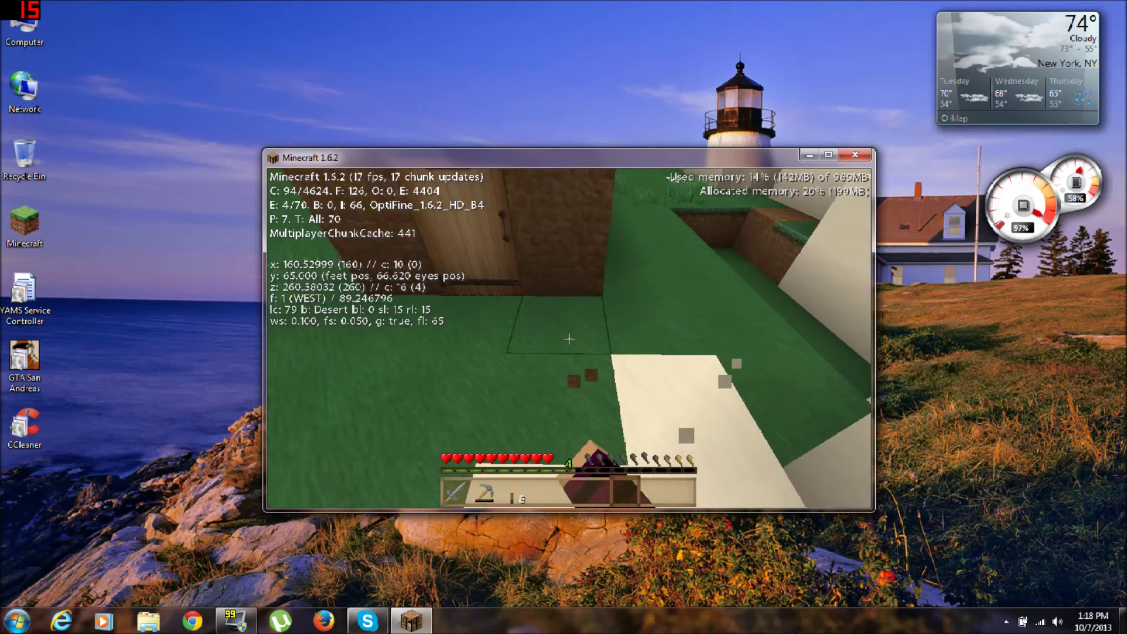
Go back in through the wooden door and walk down the tunnel to the stone room with the furnaces
{"action": "key", "text": "w"}
{"action": "mouse_move", "coordinate": [569, 339]}
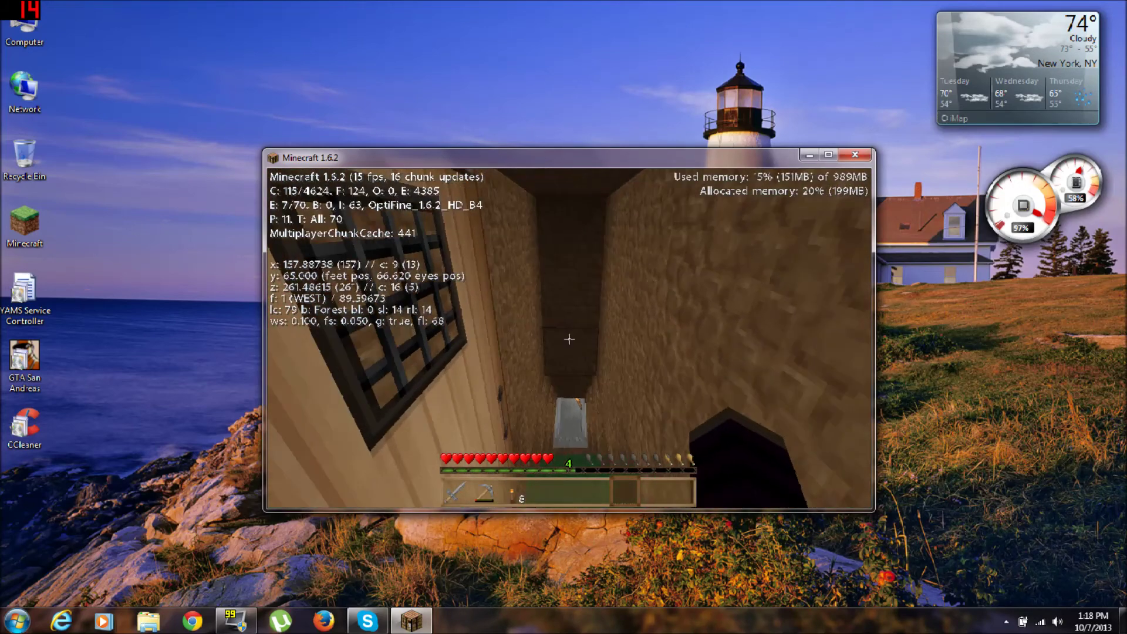
{"action": "right_click", "coordinate": [569, 339]}
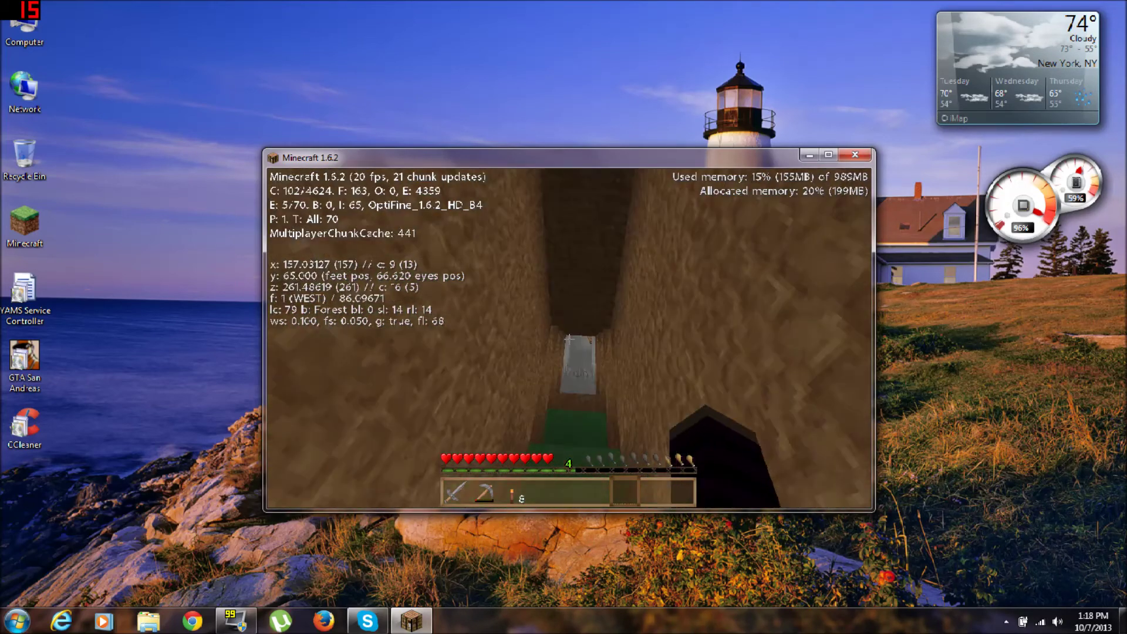
{"action": "key", "text": "w"}
{"action": "key", "text": "w"}
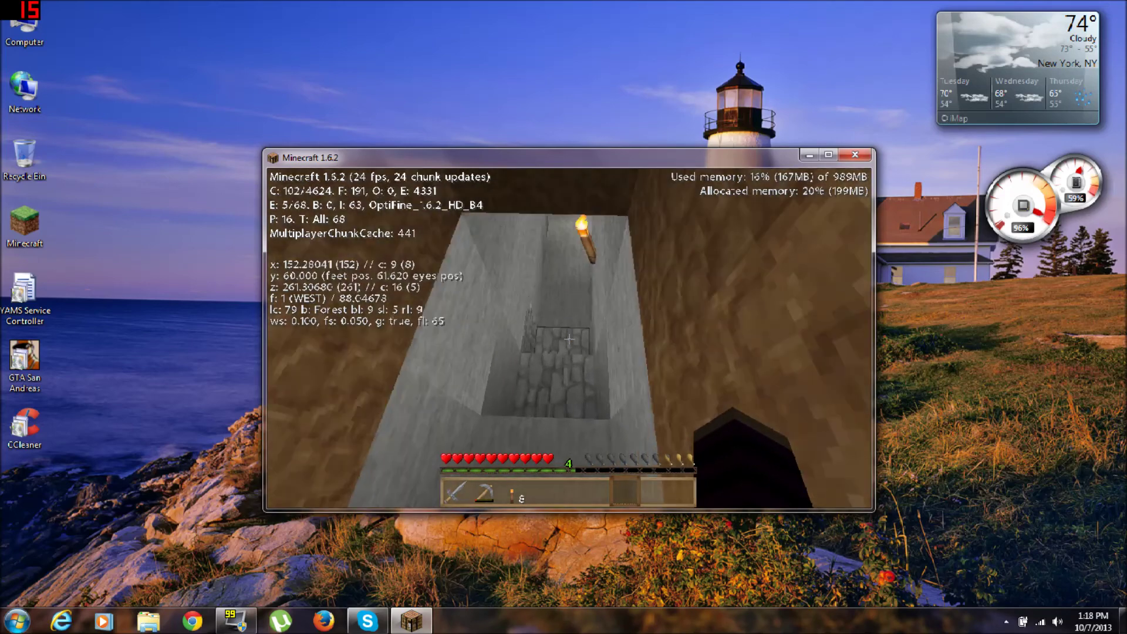
Walk around the stone room past the chest and furnaces, and go partway down the long stone staircase
{"action": "key", "text": "w"}
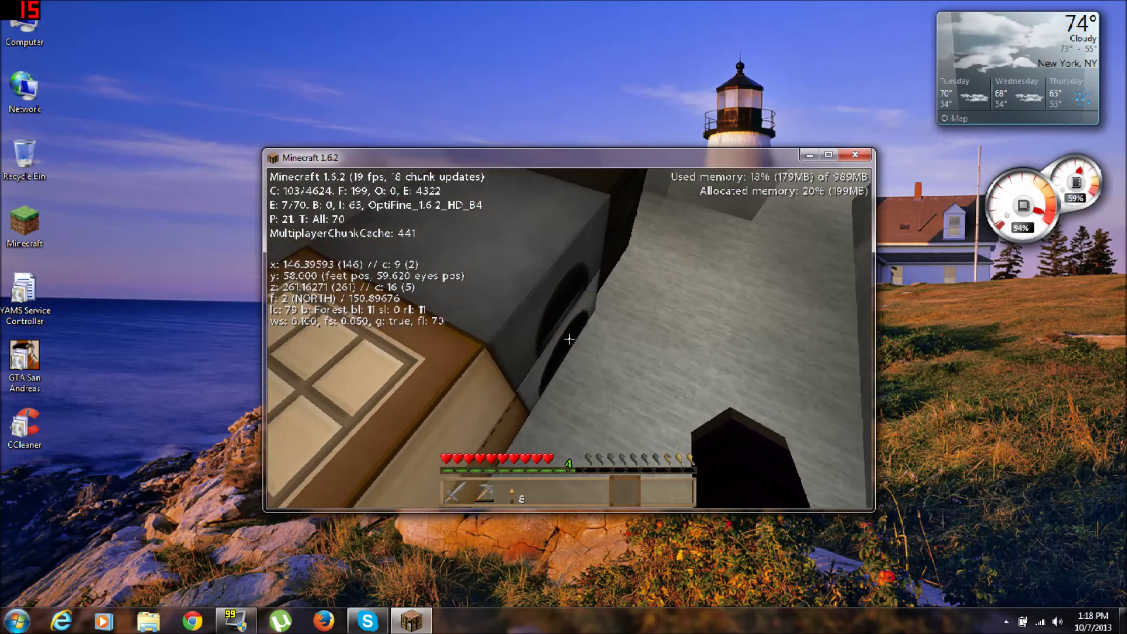
{"action": "key", "text": "w"}
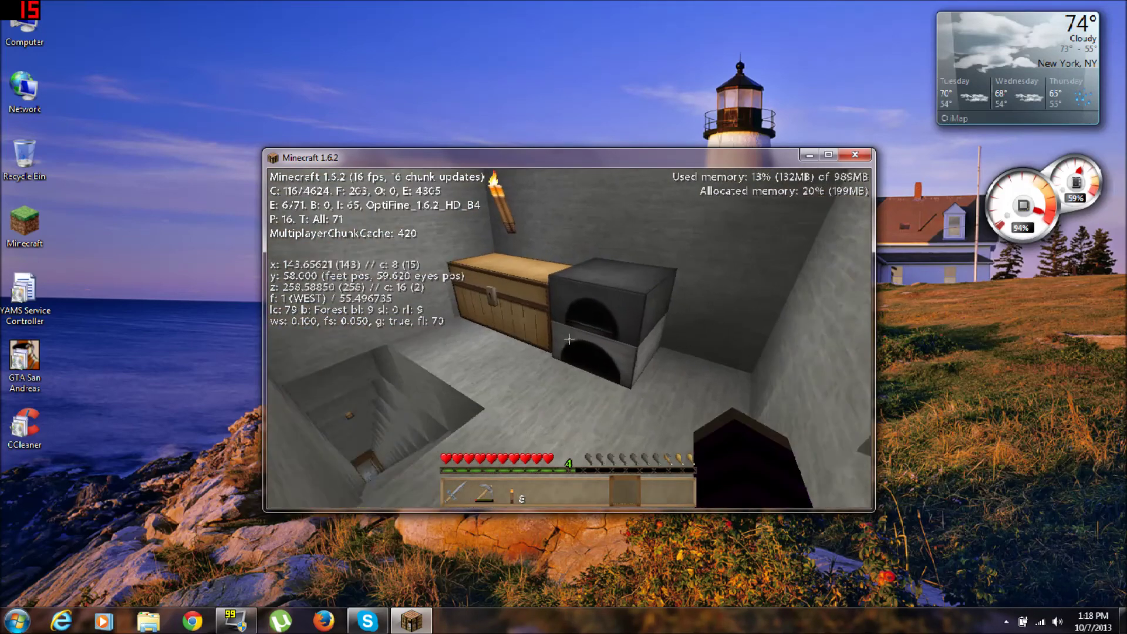
{"action": "key", "text": "w"}
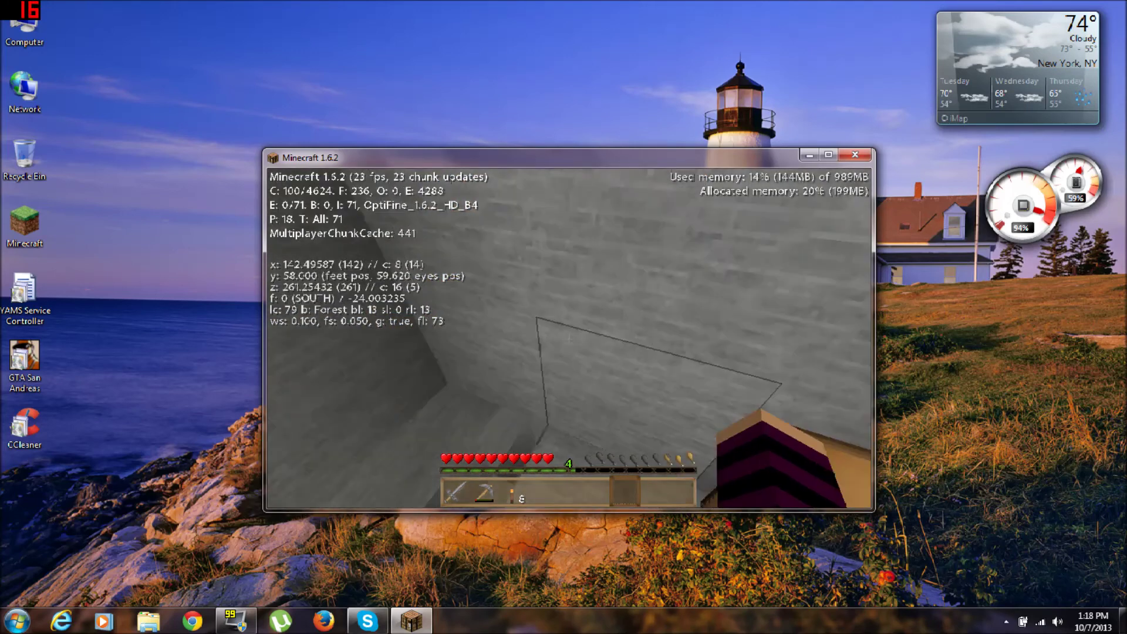
{"action": "key", "text": "w"}
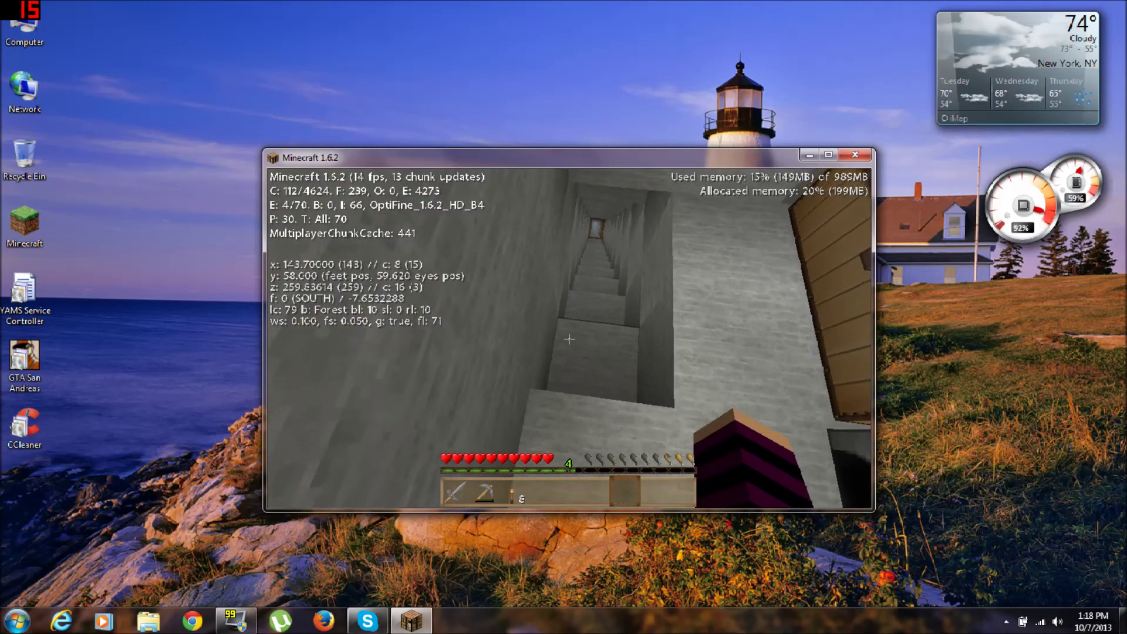
{"action": "key", "text": "w"}
{"action": "key", "text": "w"}
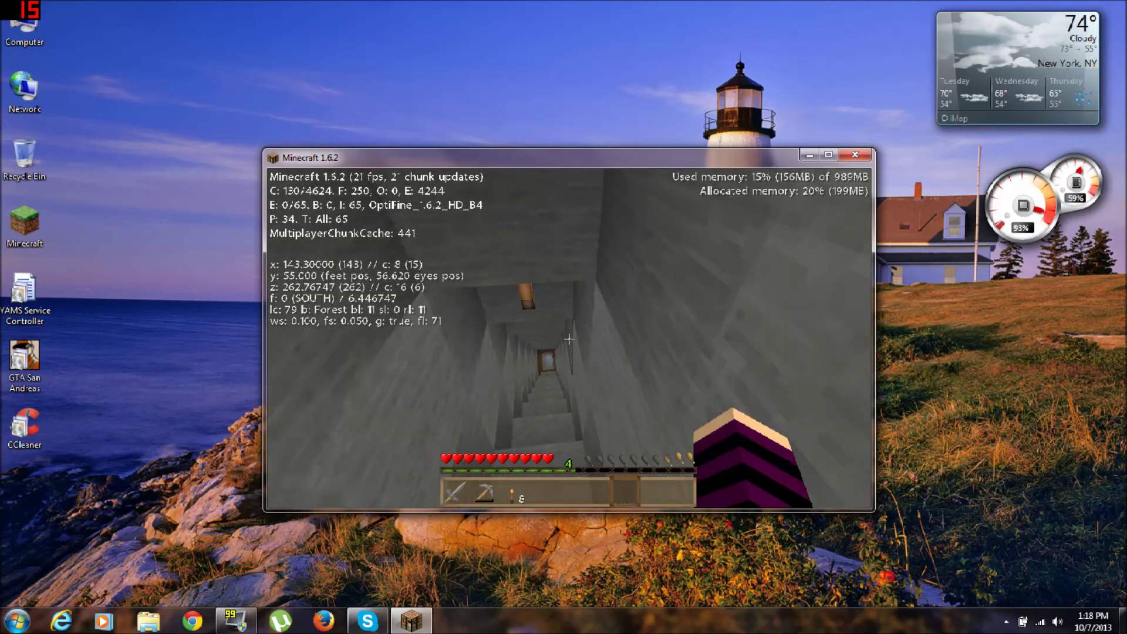
{"action": "mouse_move", "coordinate": [569, 339]}
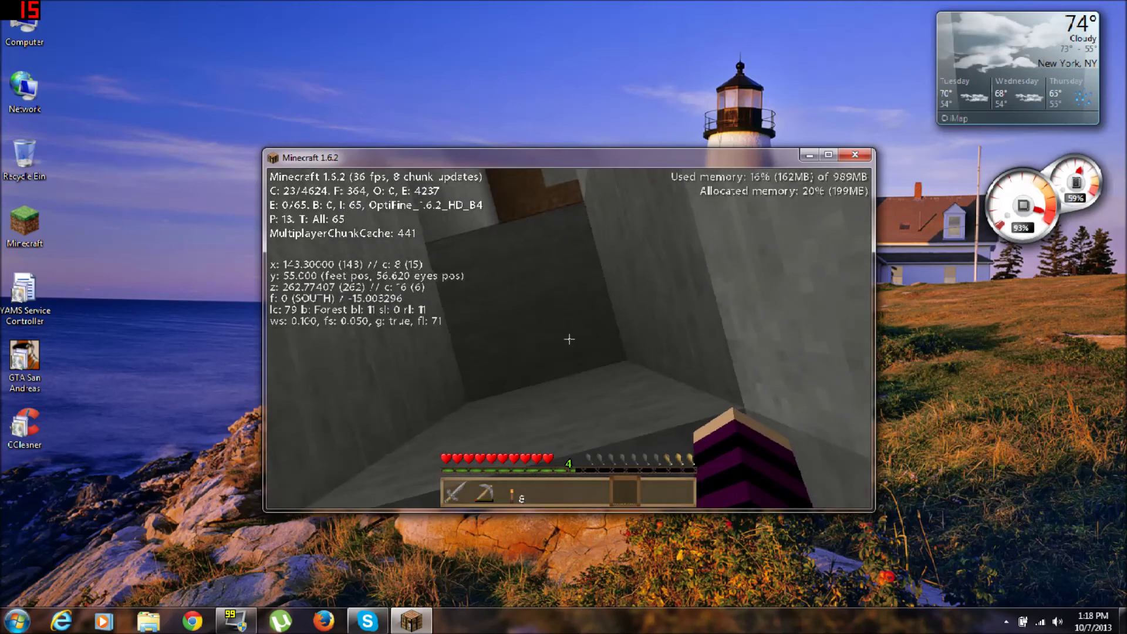
Save the world, quit to the title screen, and close the game
{"action": "key", "text": "Escape"}
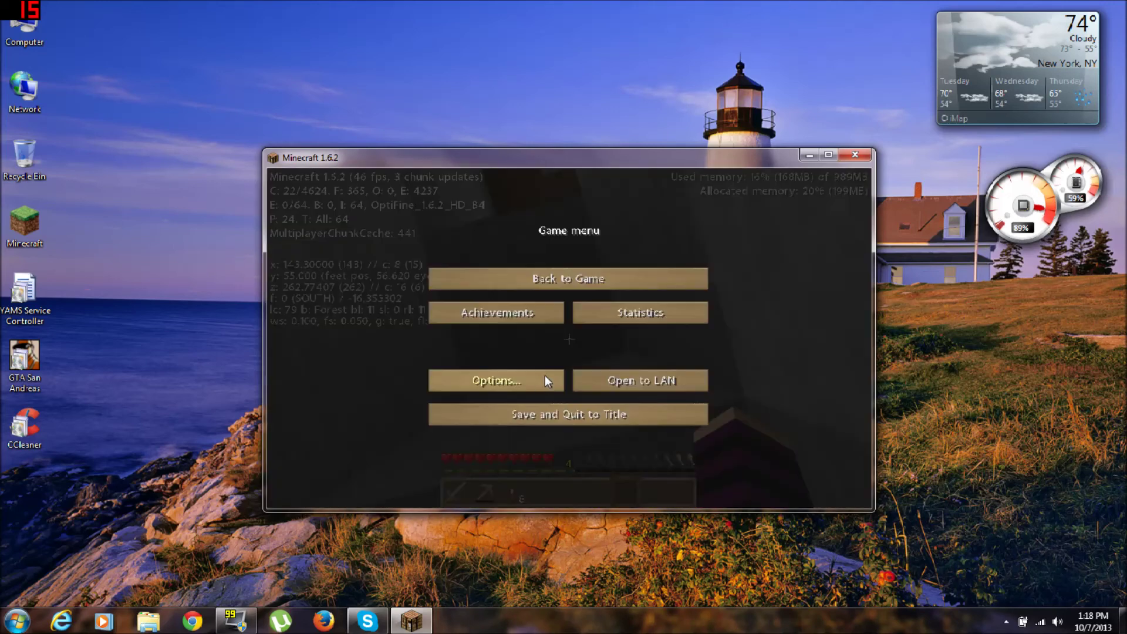
{"action": "left_click", "coordinate": [575, 417]}
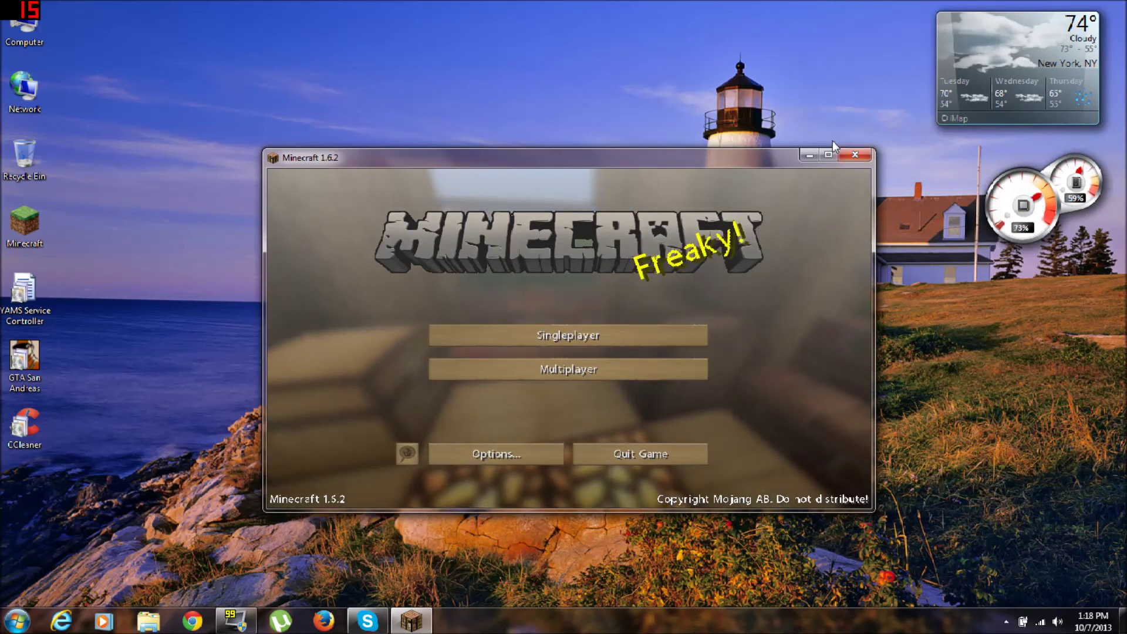
{"action": "left_click", "coordinate": [864, 159]}
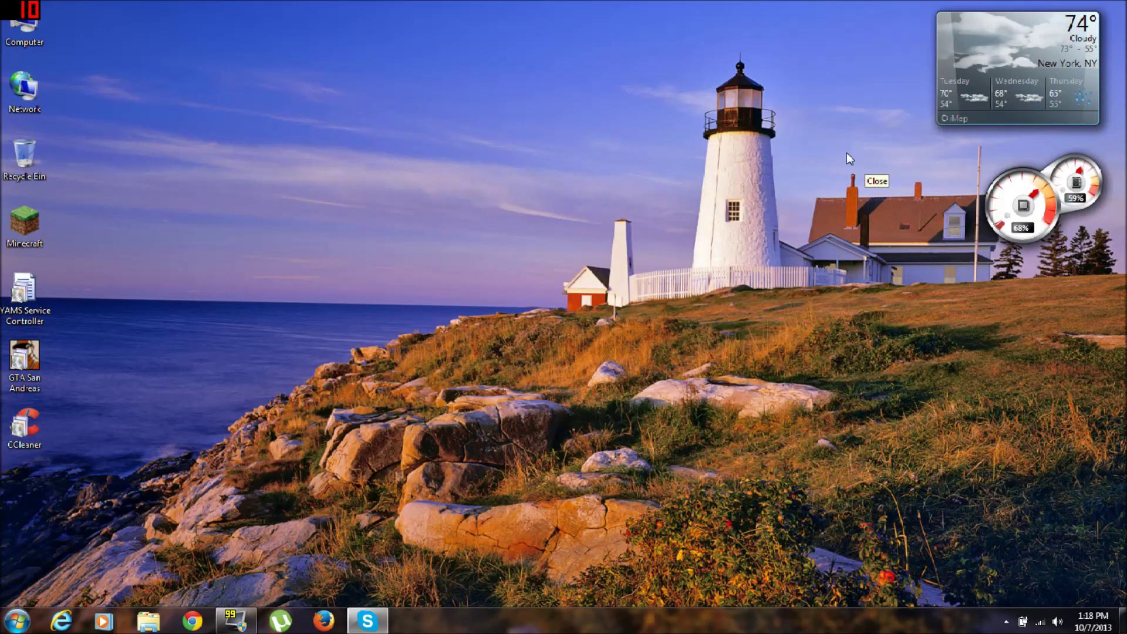